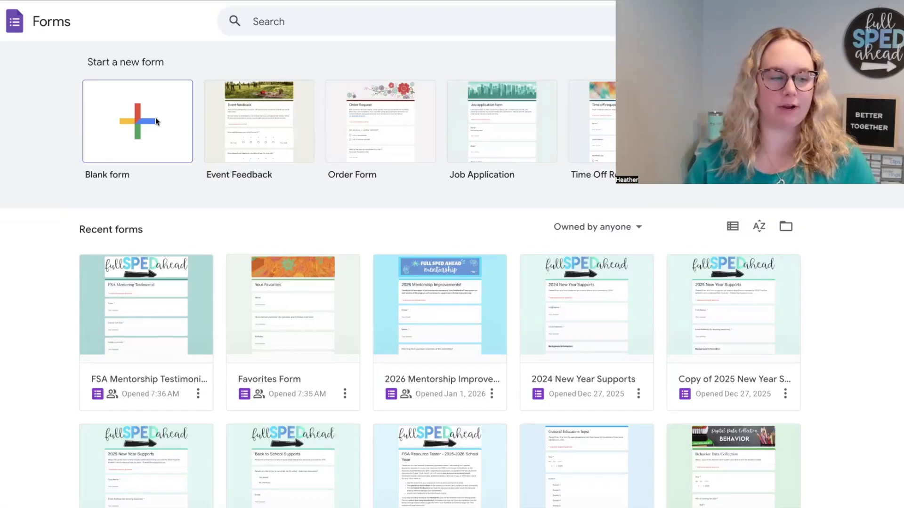
Step: Create a new blank form and dismiss the Gemini form-creation dialog and its follow-up tip
click(153, 109)
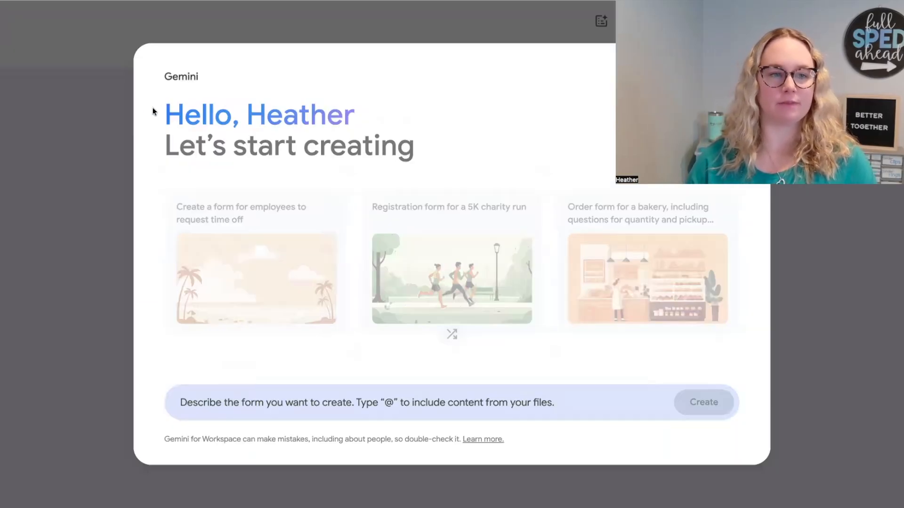
click(739, 74)
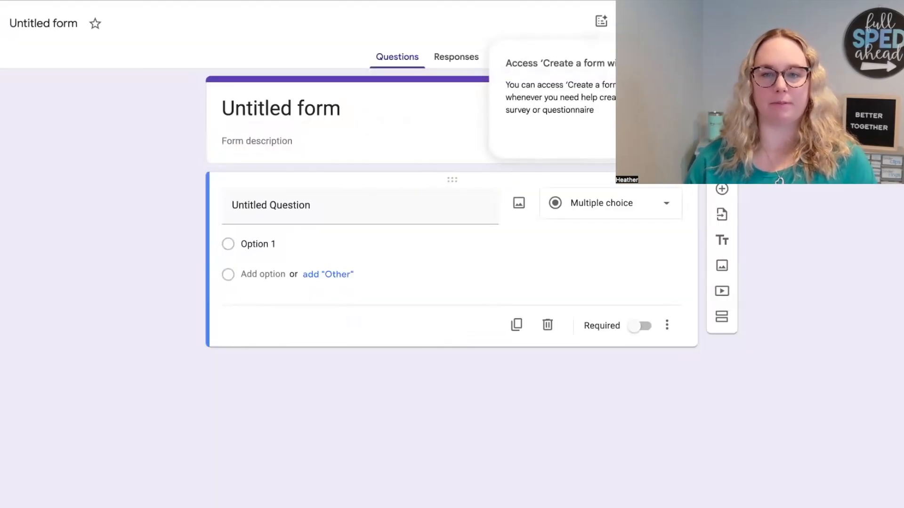
click(686, 143)
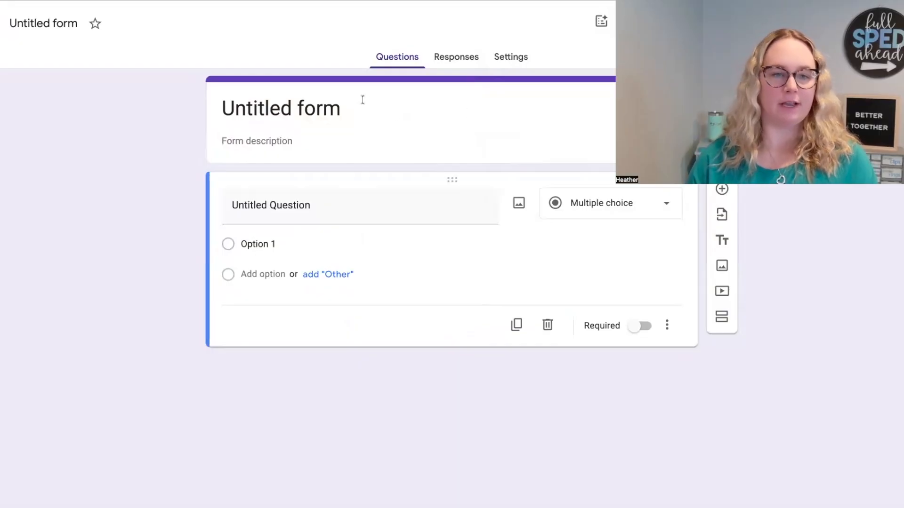
Step: Title the form with the student's first name in the possessive plus "IEP Goals", and give the file the same name
click(310, 107)
text(Haether)
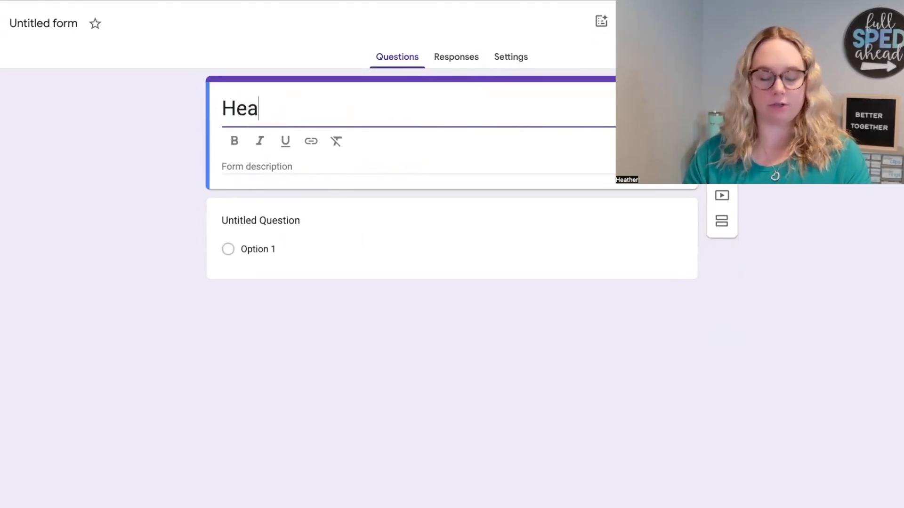
text(ther's IEP Goals)
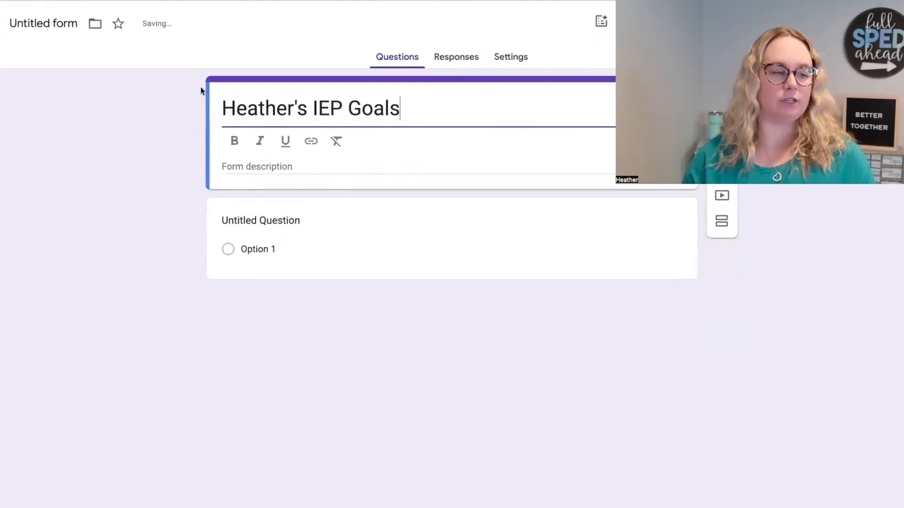
click(58, 24)
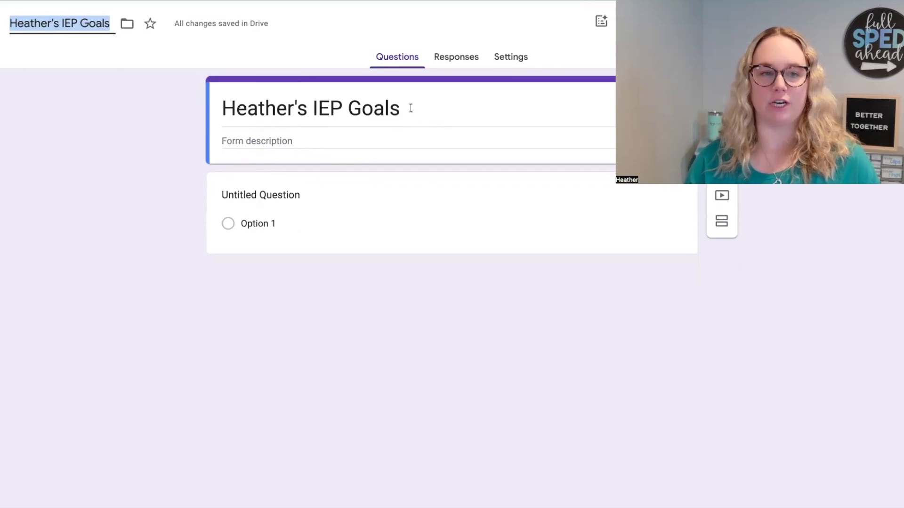
Step: Turn the untitled first question into a required Date question labelled "Date:"
click(276, 198)
text(Date)
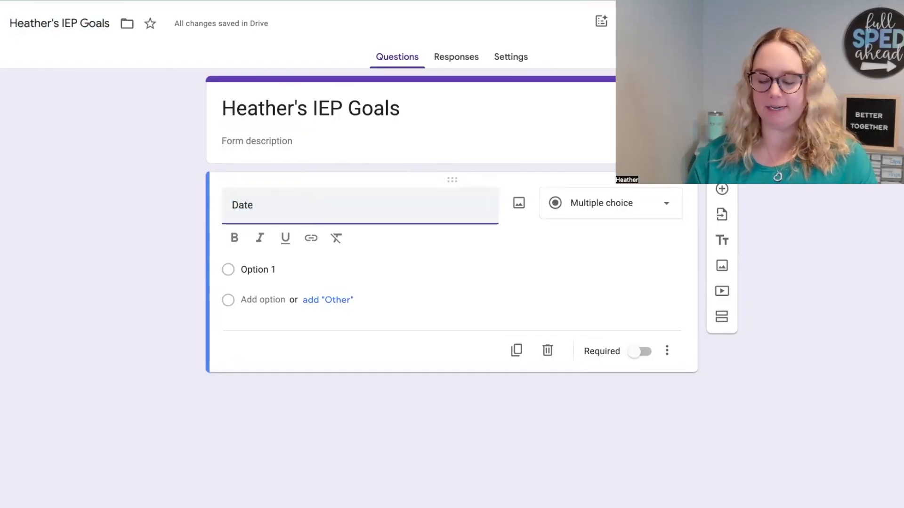
text(:)
click(590, 205)
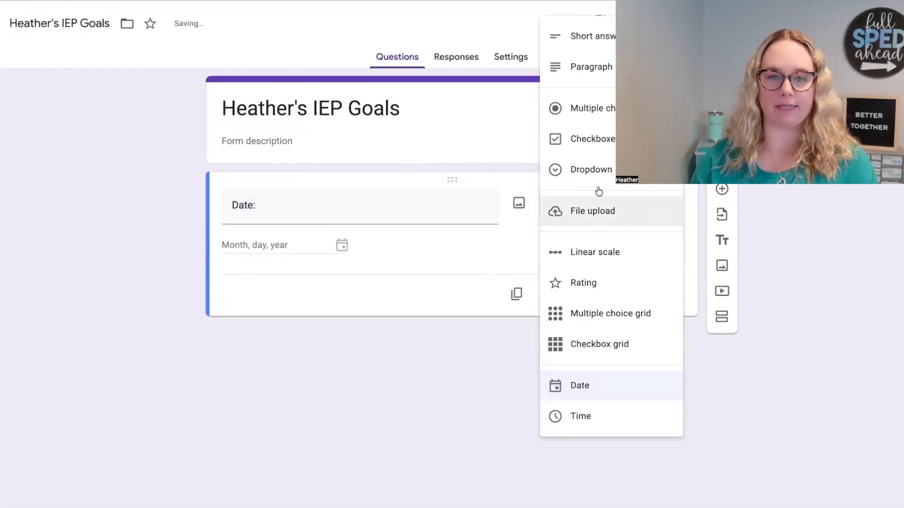
click(575, 387)
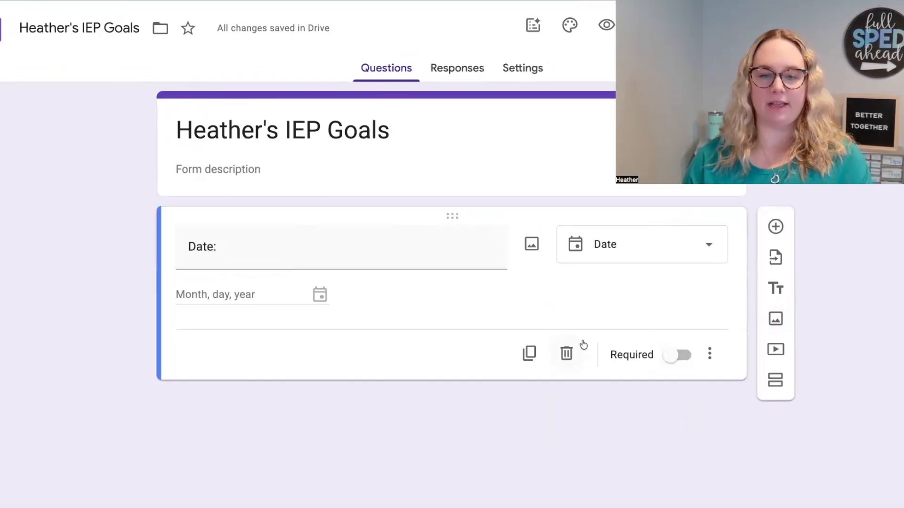
click(678, 356)
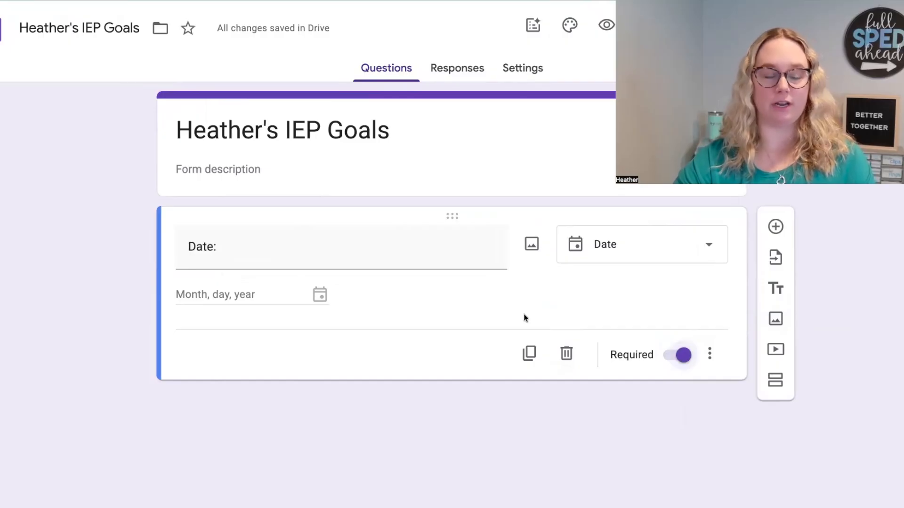
Step: Add a multiple choice question titled "Goal Area:" below the date question
click(774, 227)
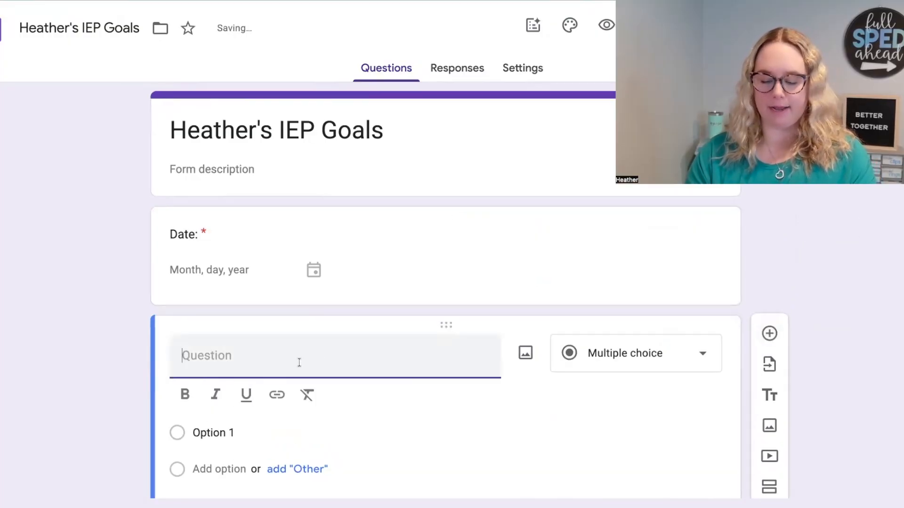
text(GOal Area:)
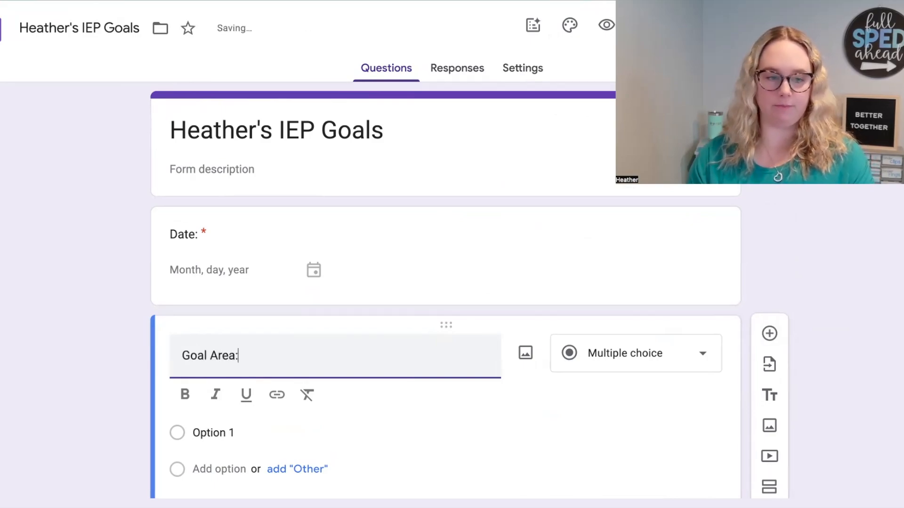
scroll(331, 376, down, 2)
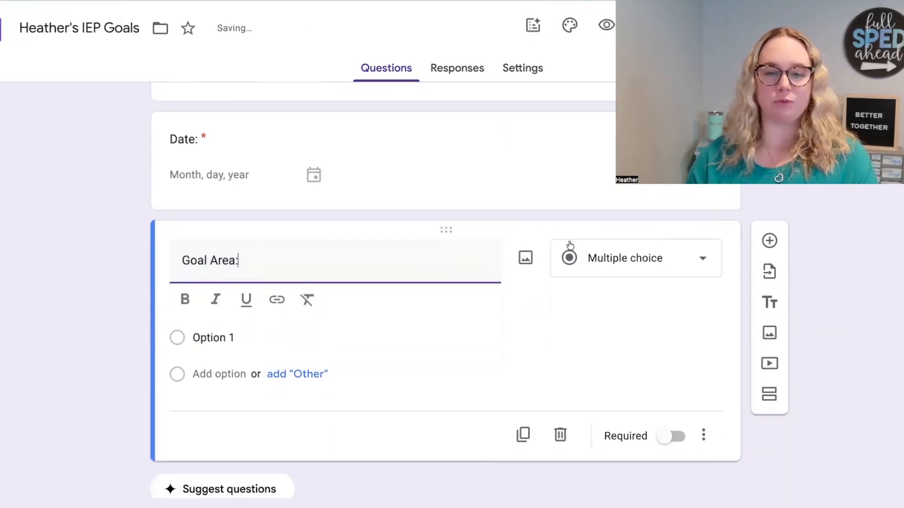
click(569, 244)
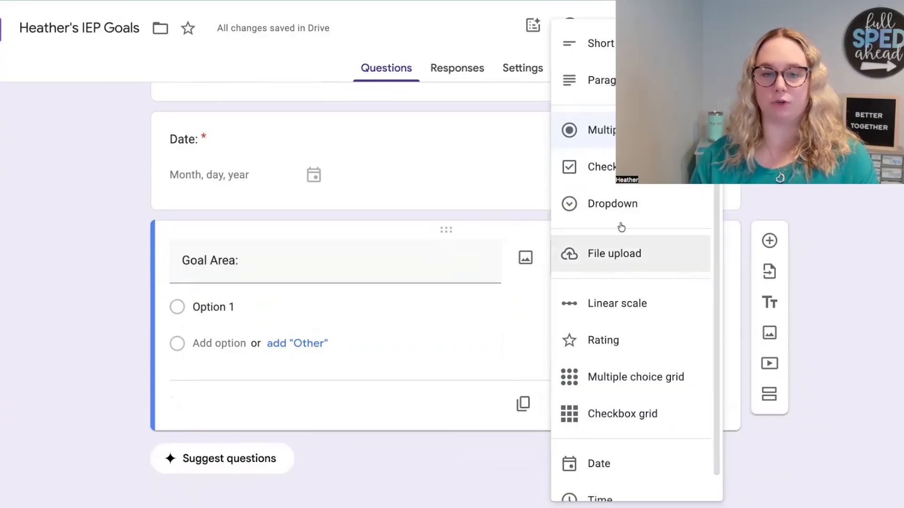
click(603, 129)
Step: Enter "Reading" and "Math" as the answer options of the Goal Area question
click(348, 306)
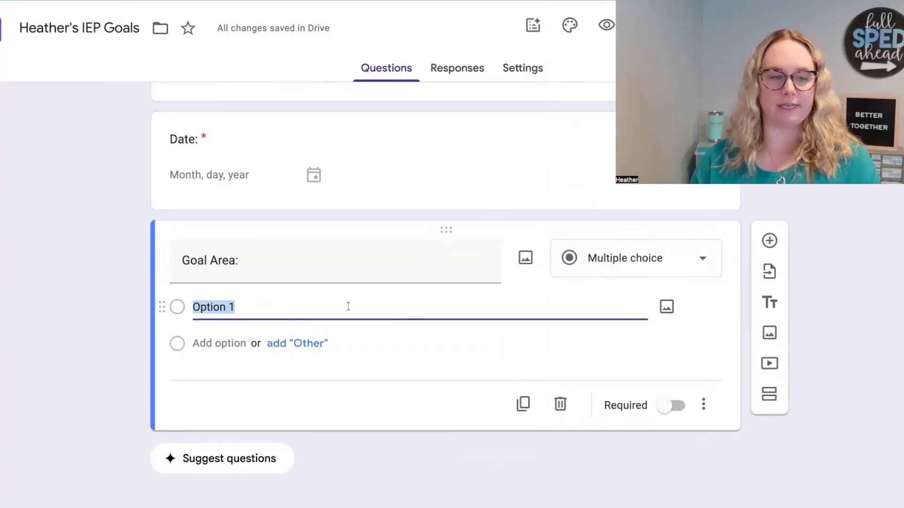
text(Reading)
key(Return)
text(Math)
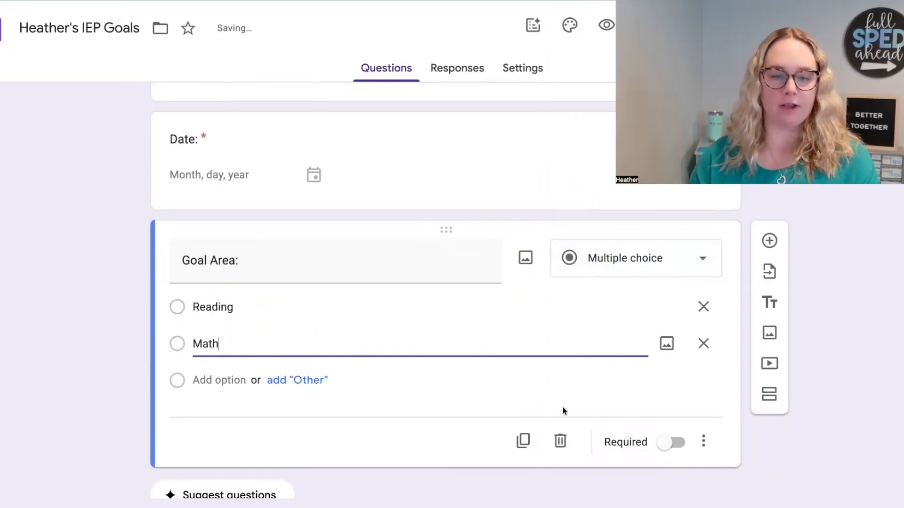
click(549, 397)
scroll(549, 396, down, 1)
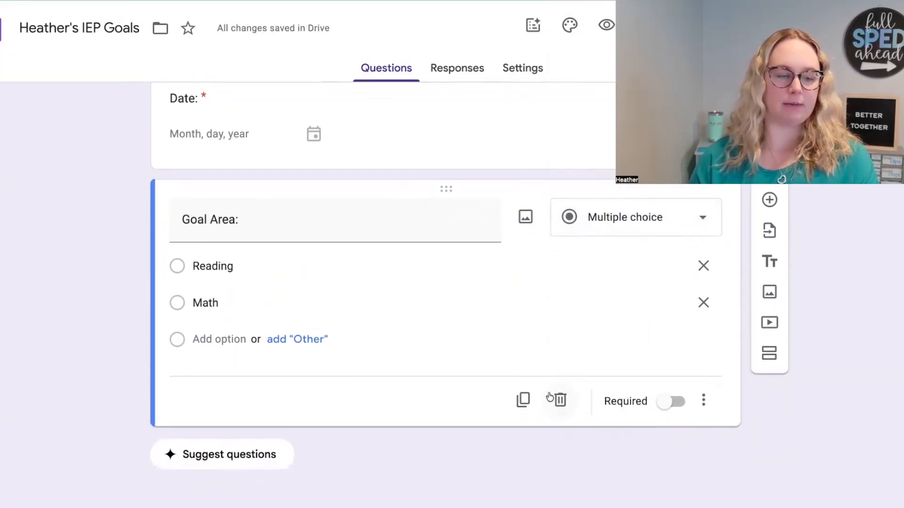
Step: Enable going to a section based on the Goal Area answer, leaving Reading on "Continue to next section"
click(705, 397)
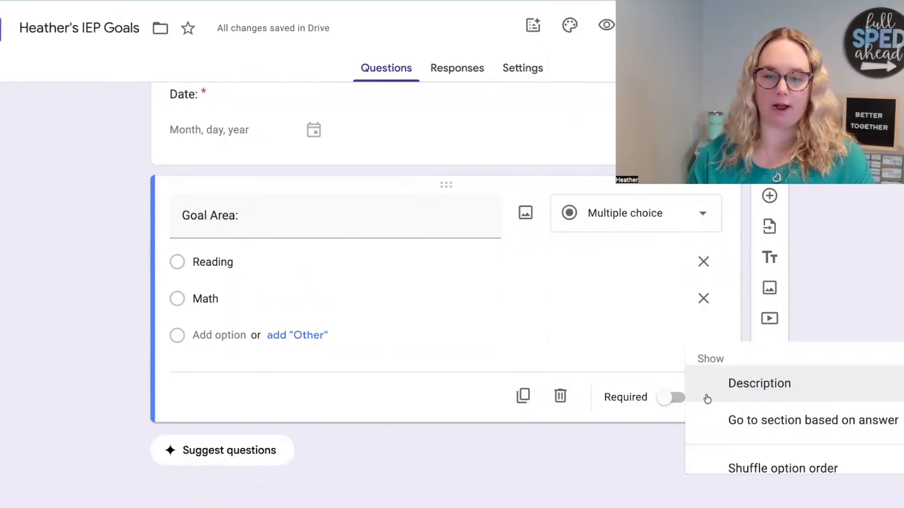
click(743, 419)
click(603, 264)
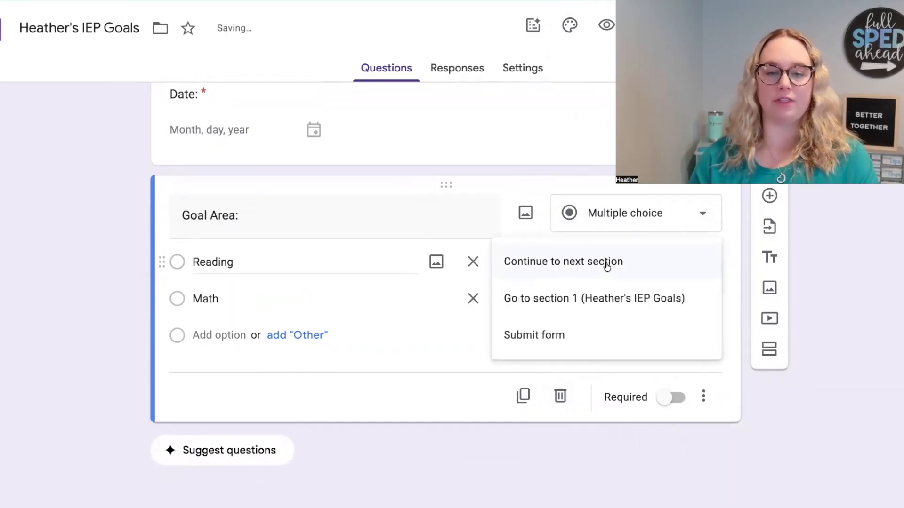
click(631, 271)
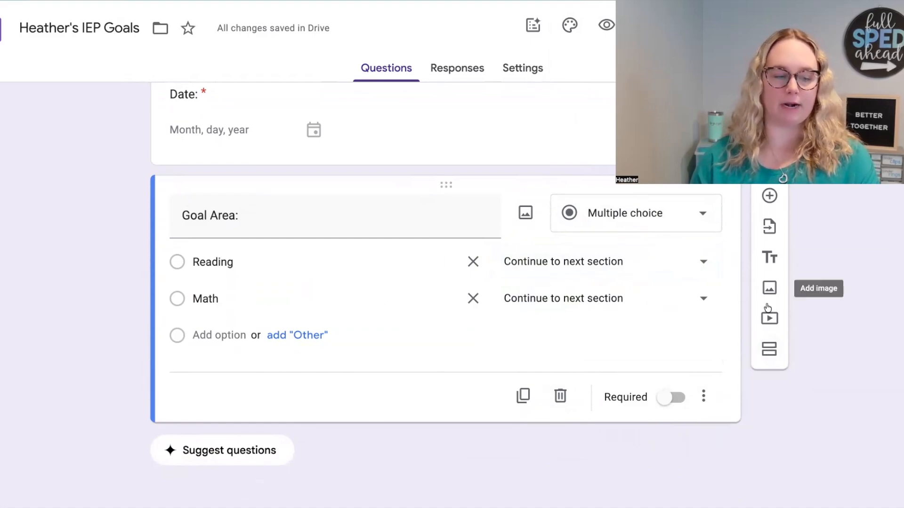
Step: Add a new section after the Goal Area question and title it "Reading"
click(774, 356)
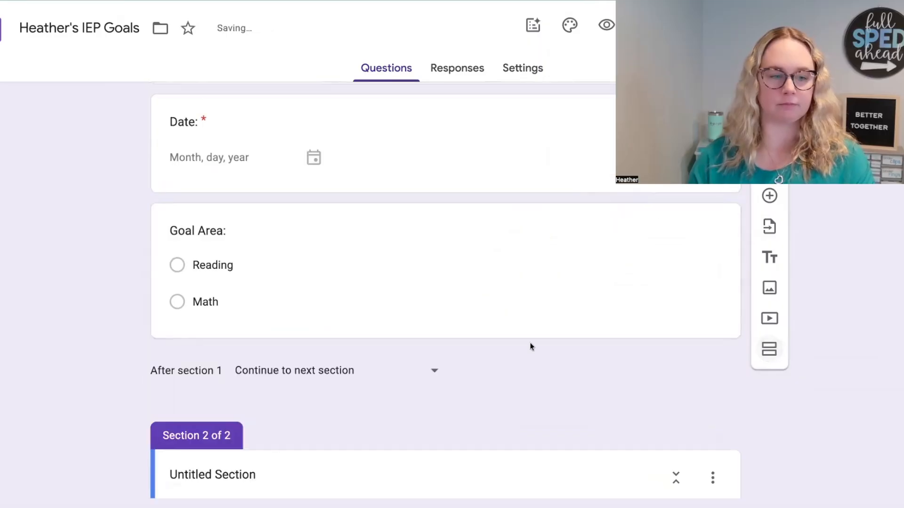
click(264, 377)
key(ctrl+a)
text(Reading)
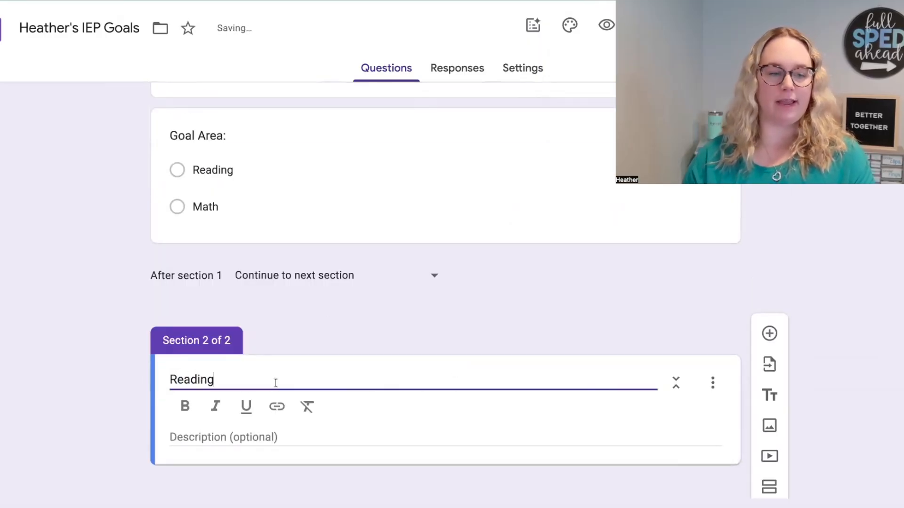
click(234, 409)
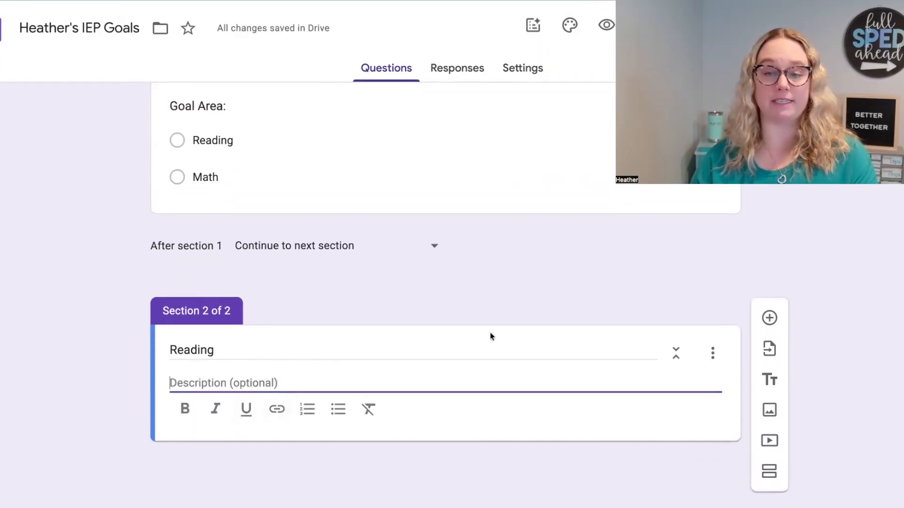
Step: Add a short answer question to the Reading section with the text "This is where you will put your IEP goal..."
click(770, 320)
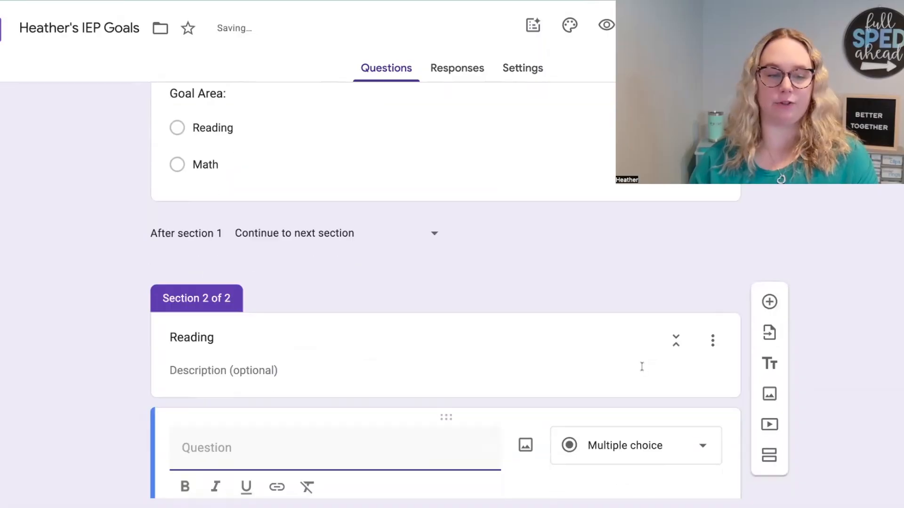
text(This is w)
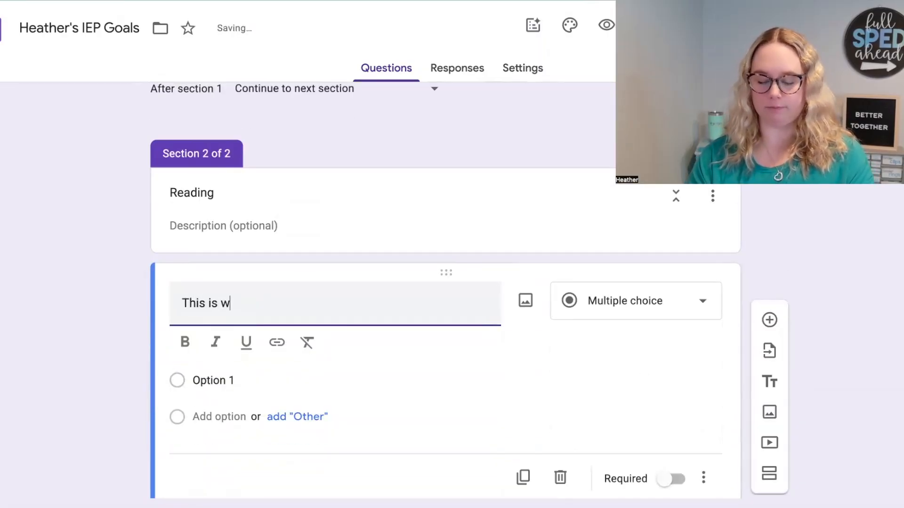
text(here)
key(BackSpace)
text(re. )
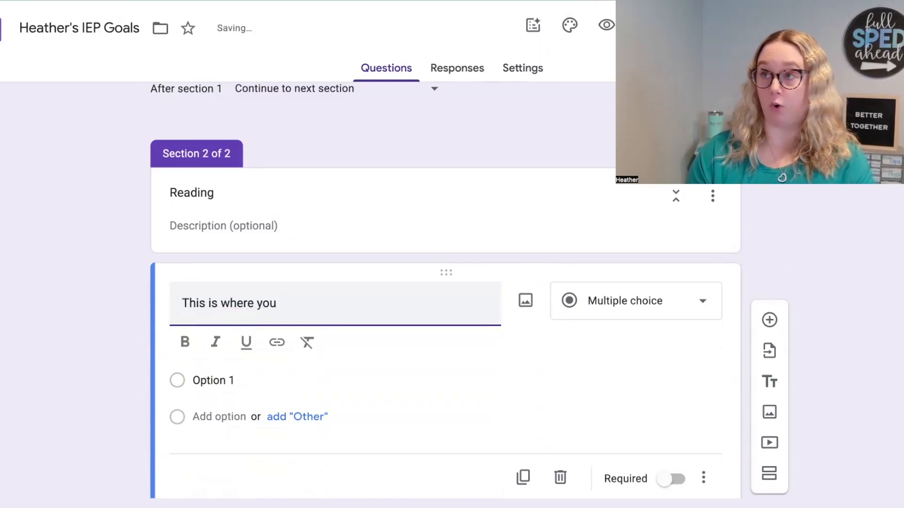
text(you will b)
text(ut your IEP goal...)
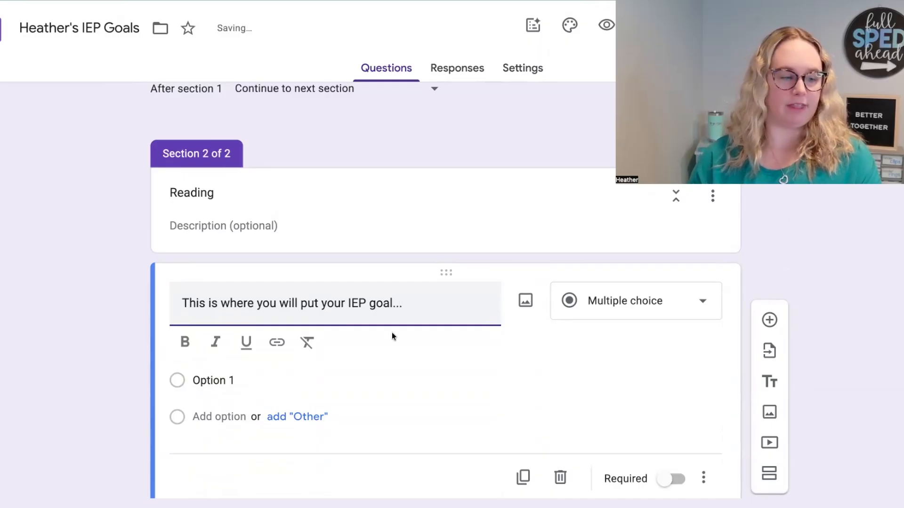
scroll(423, 336, down, 2)
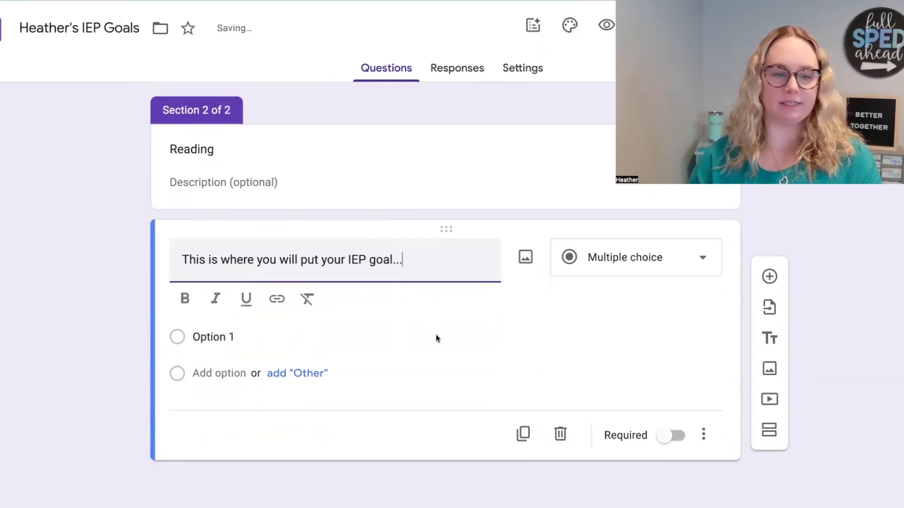
click(587, 247)
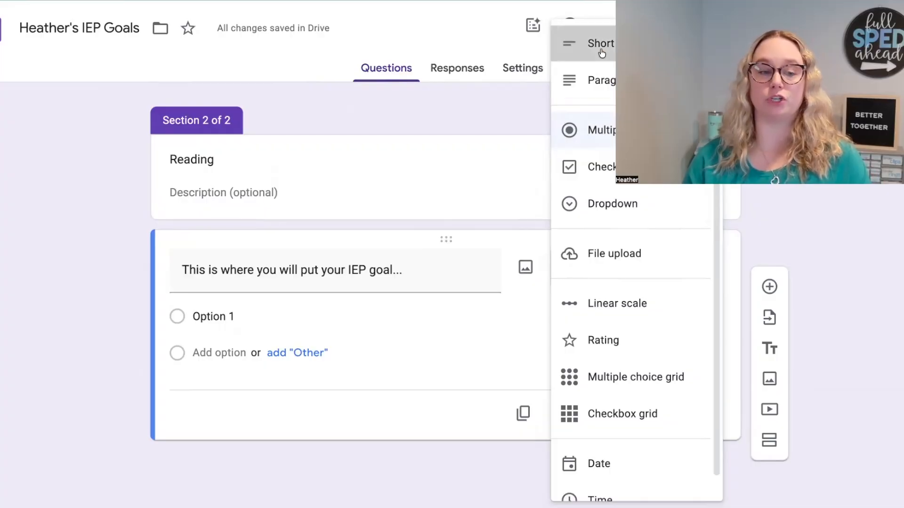
click(617, 47)
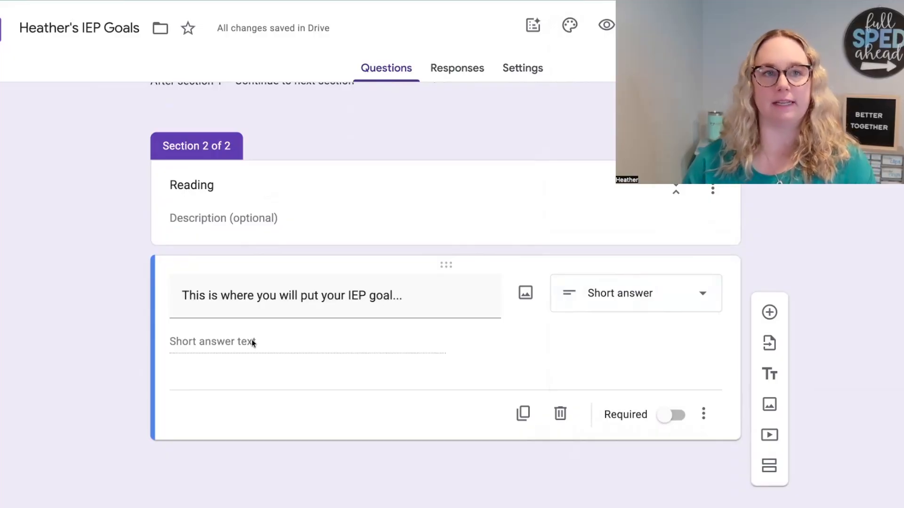
Step: Duplicate the IEP goal question and retitle the copy "Comments:"
click(526, 410)
triple_click(333, 409)
key(BackSpace)
text(Comments:)
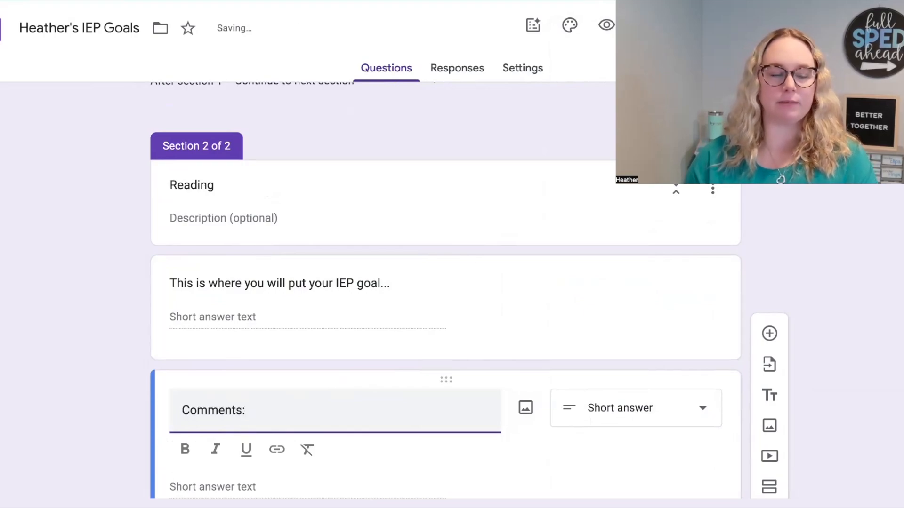
scroll(447, 354, down, 3)
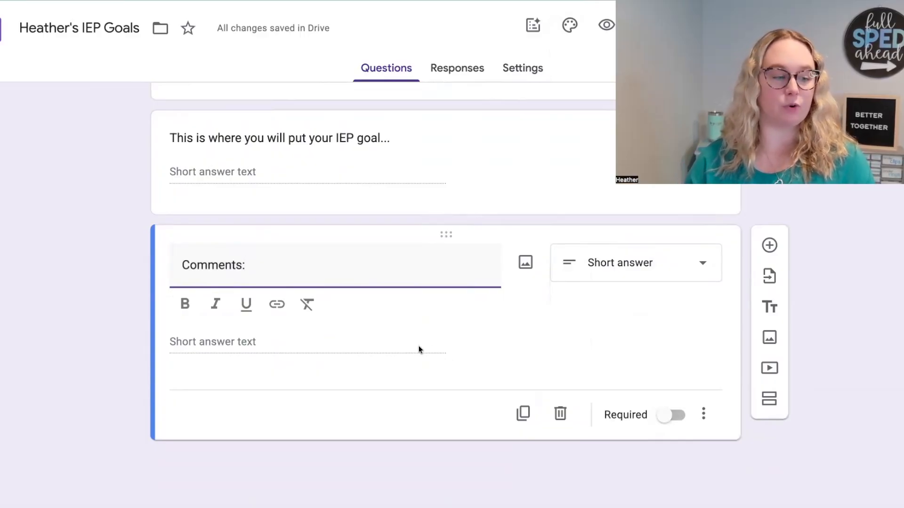
scroll(377, 209, up, 2)
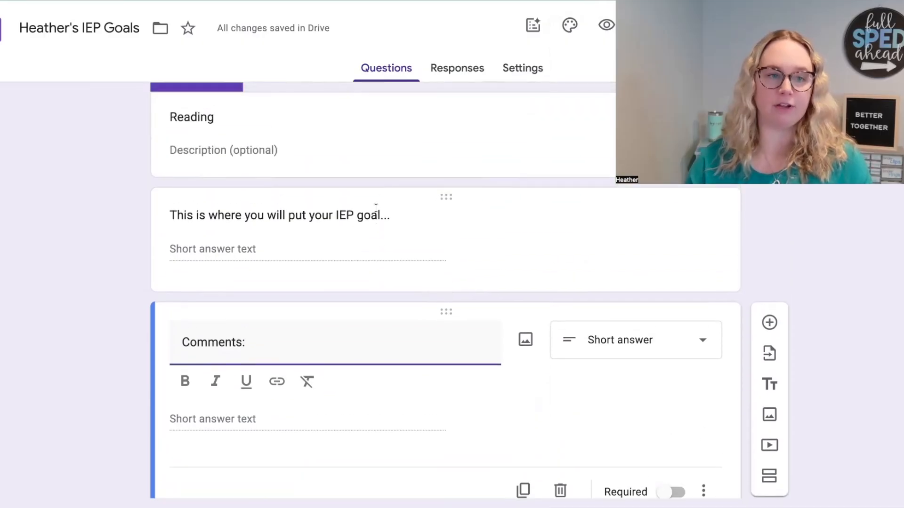
scroll(403, 376, down, 2)
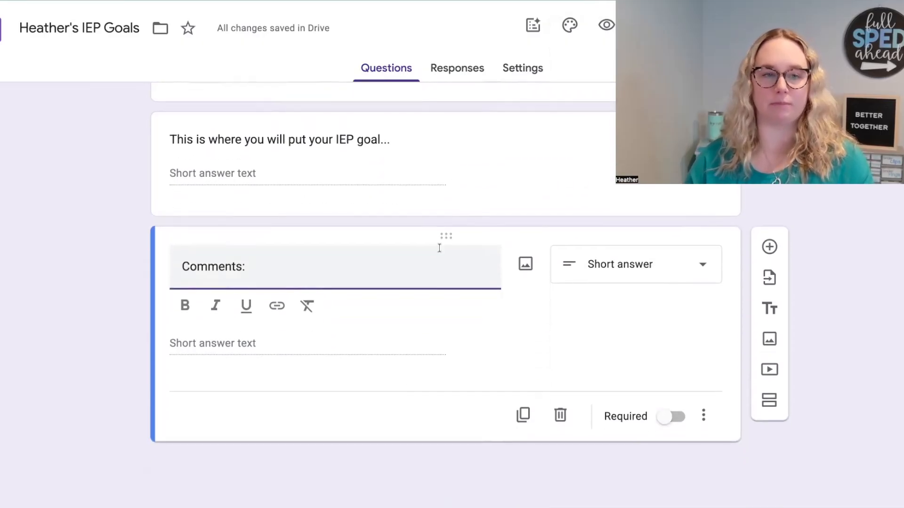
Step: Make the Goal Area question required and route its Reading answer to section 2 (Reading)
scroll(442, 246, up, 4)
click(460, 337)
scroll(460, 326, up, 3)
scroll(460, 329, up, 1)
click(460, 329)
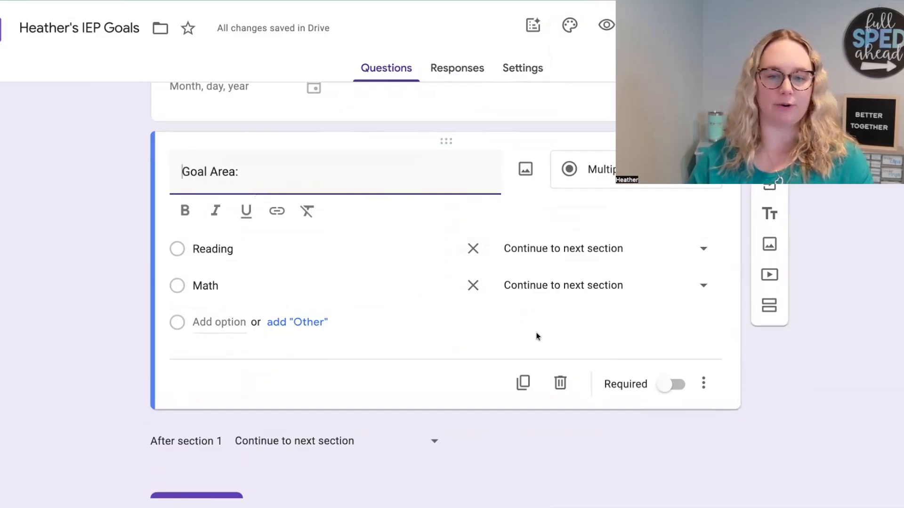
click(669, 387)
click(670, 355)
click(589, 223)
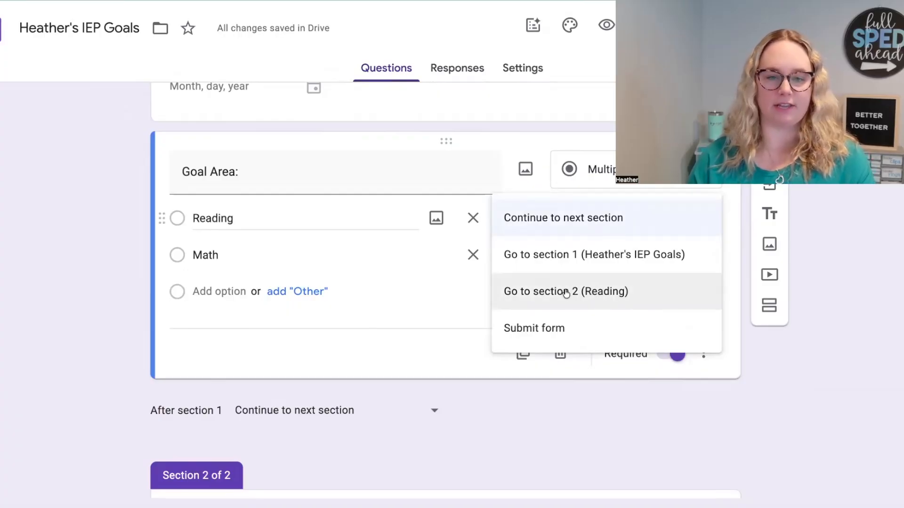
click(591, 294)
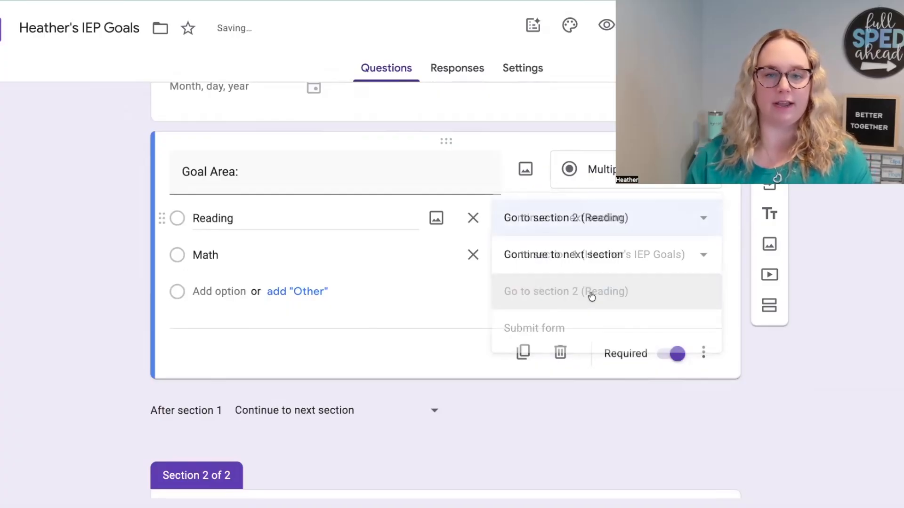
Step: Duplicate the Reading section together with its goal and comments questions
scroll(630, 307, down, 8)
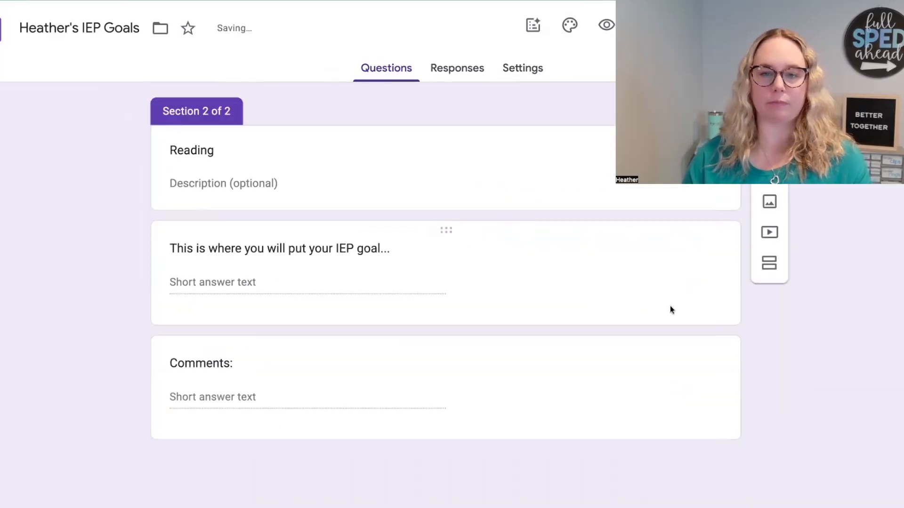
click(724, 149)
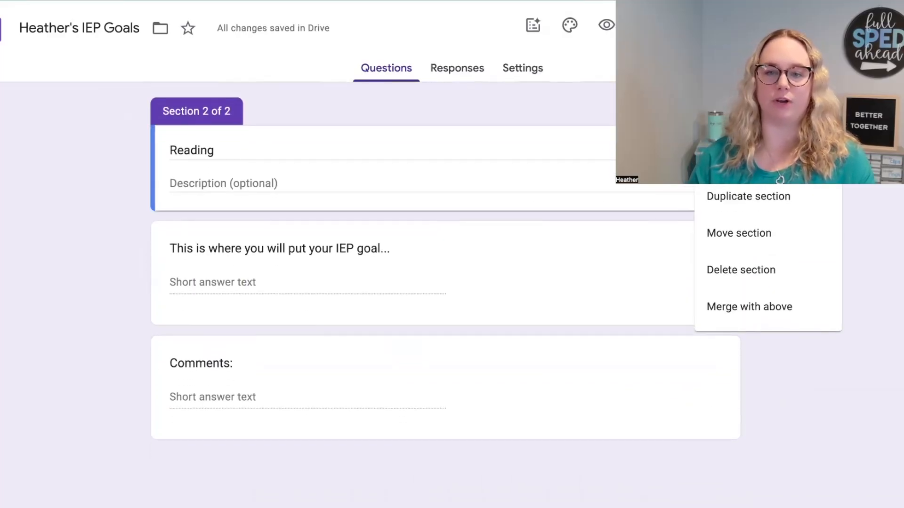
click(713, 196)
Step: Set the form to submit after section 2, the original Reading section
click(317, 221)
click(283, 364)
scroll(332, 212, up, 3)
scroll(332, 210, up, 3)
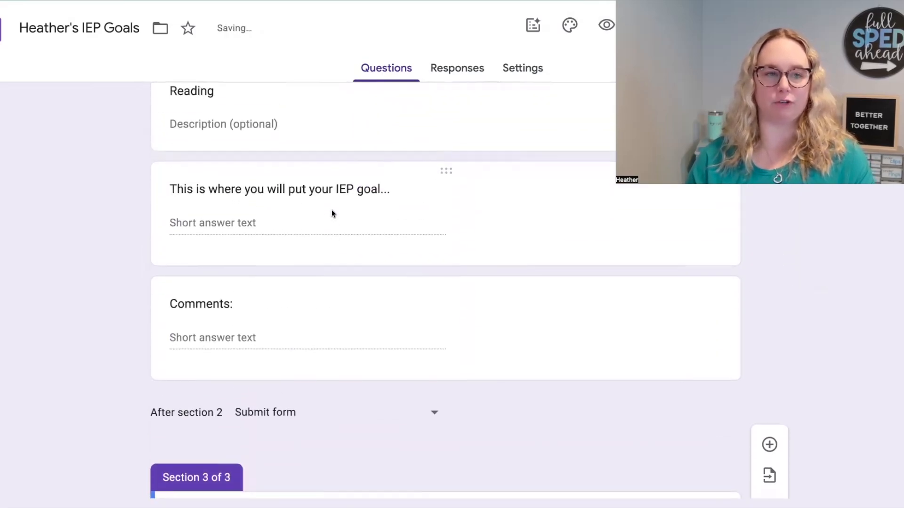
click(287, 441)
click(293, 439)
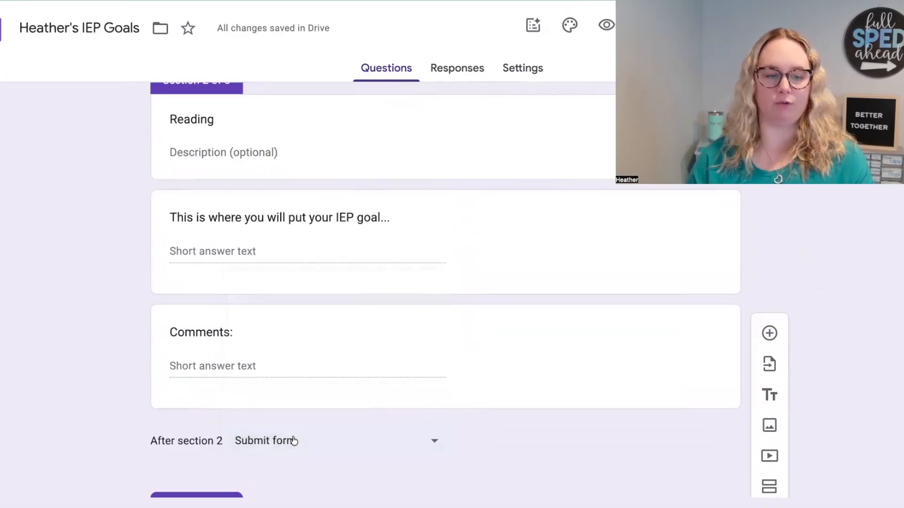
Step: Retitle the duplicated section 3 as "Math"
scroll(292, 408, down, 4)
click(209, 348)
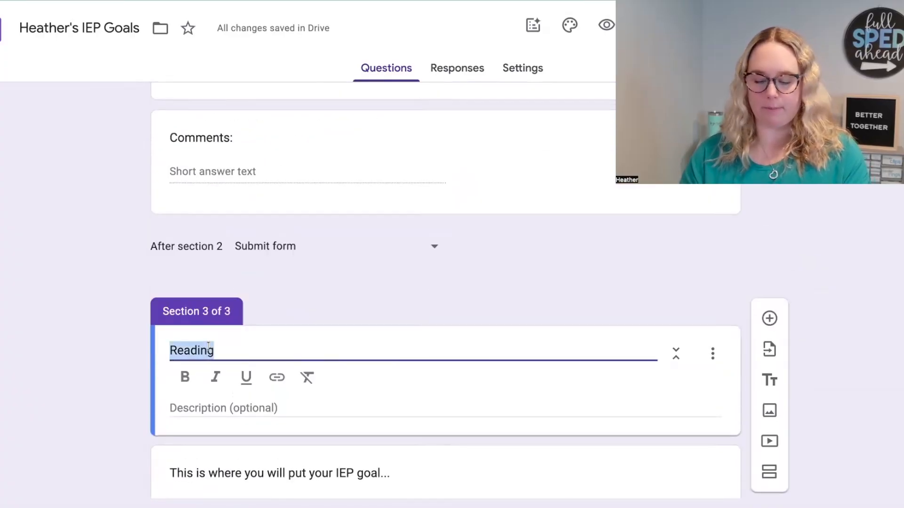
text(Math)
scroll(234, 382, down, 3)
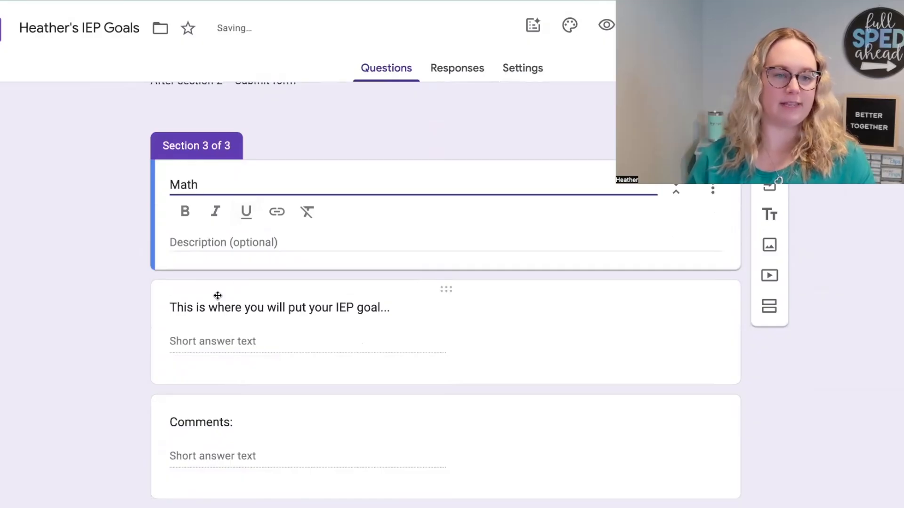
click(218, 306)
scroll(277, 313, down, 3)
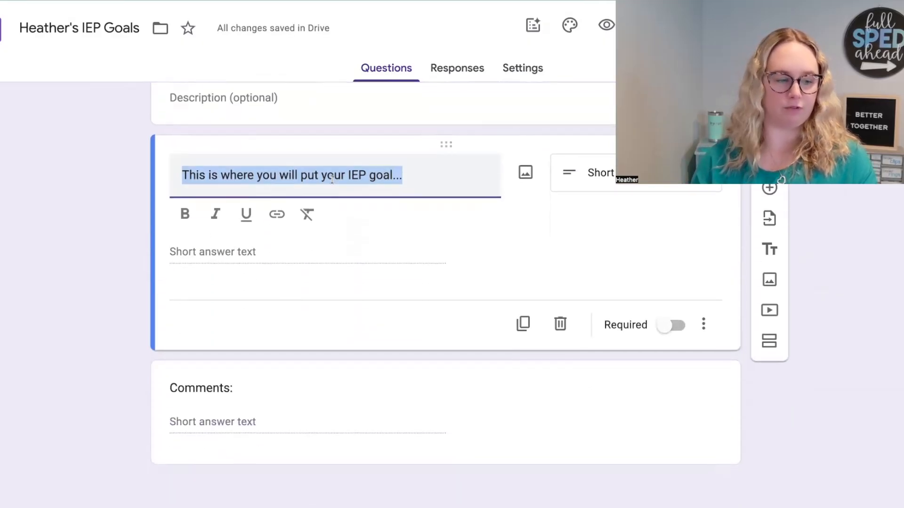
scroll(282, 282, down, 1)
click(221, 364)
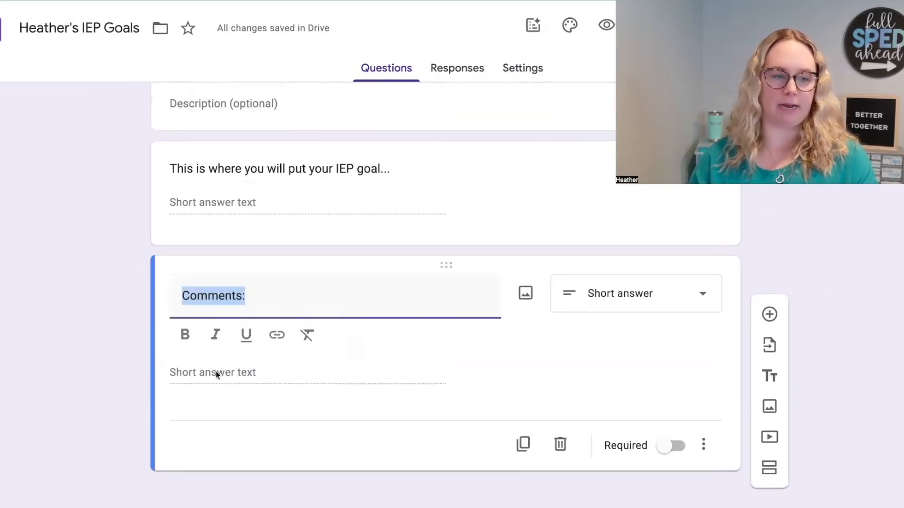
Step: Route the Math answer of the Goal Area question to section 3 (Math)
scroll(323, 340, up, 9)
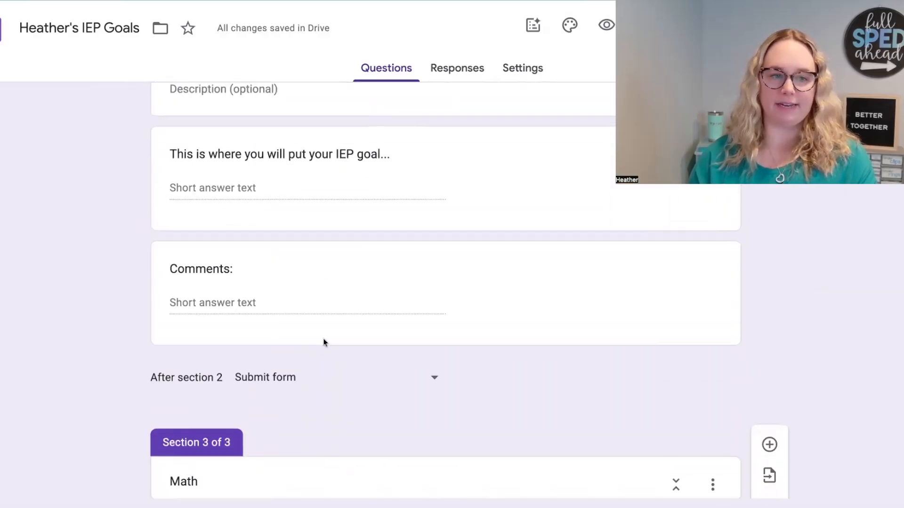
scroll(323, 342, up, 7)
click(450, 195)
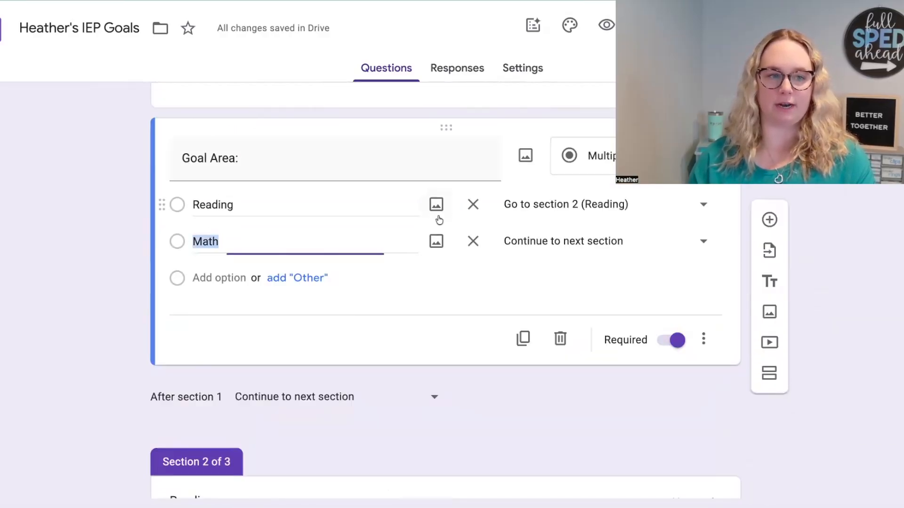
click(592, 246)
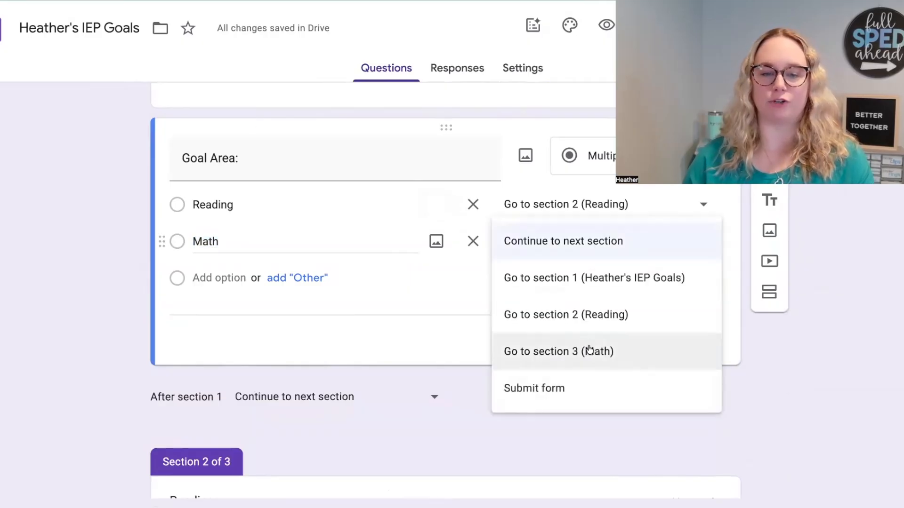
click(615, 361)
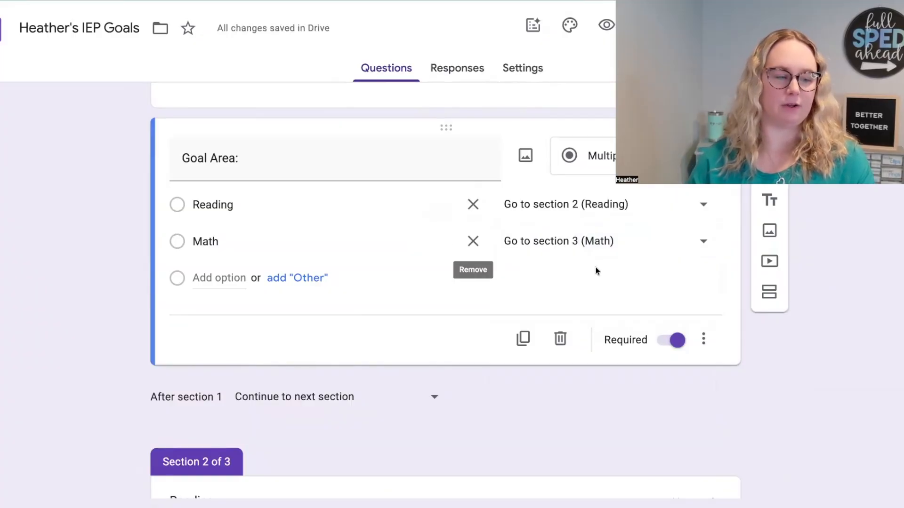
Step: Open a preview of the form as responders will see it
scroll(596, 271, up, 1)
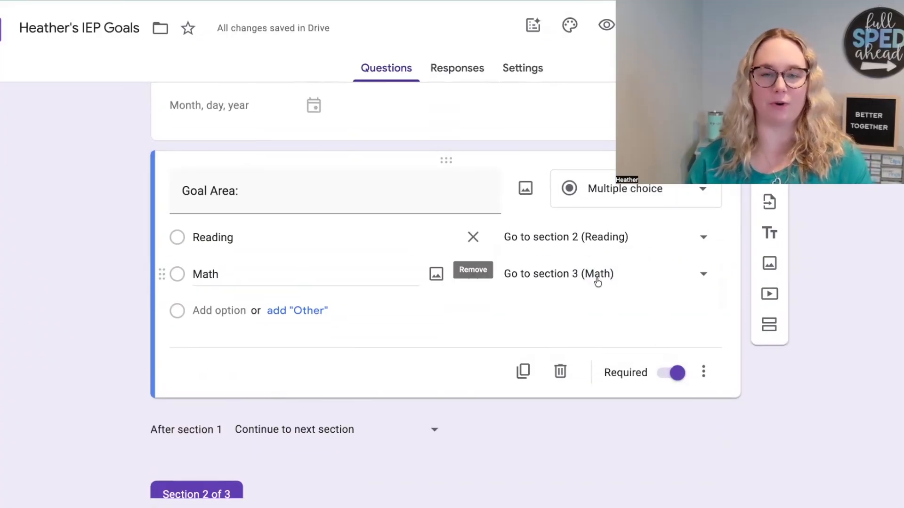
scroll(591, 83, down, 1)
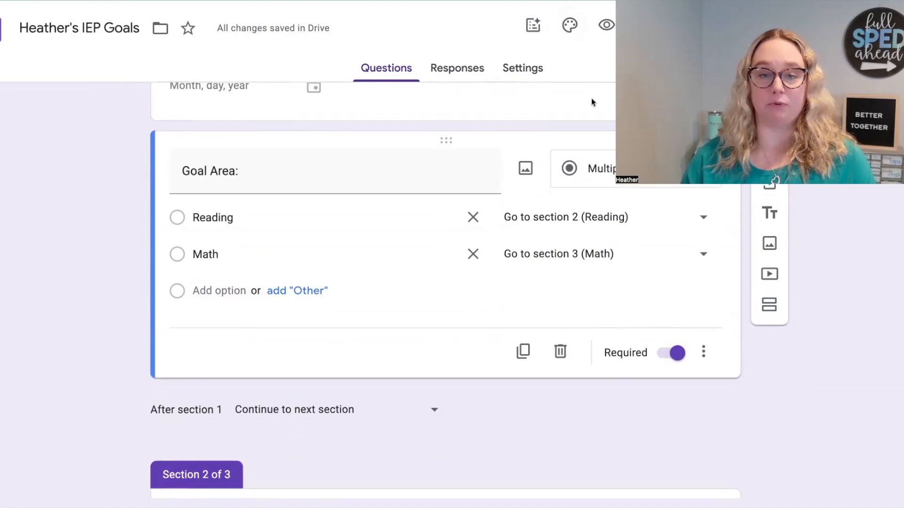
scroll(591, 103, up, 1)
scroll(589, 157, up, 4)
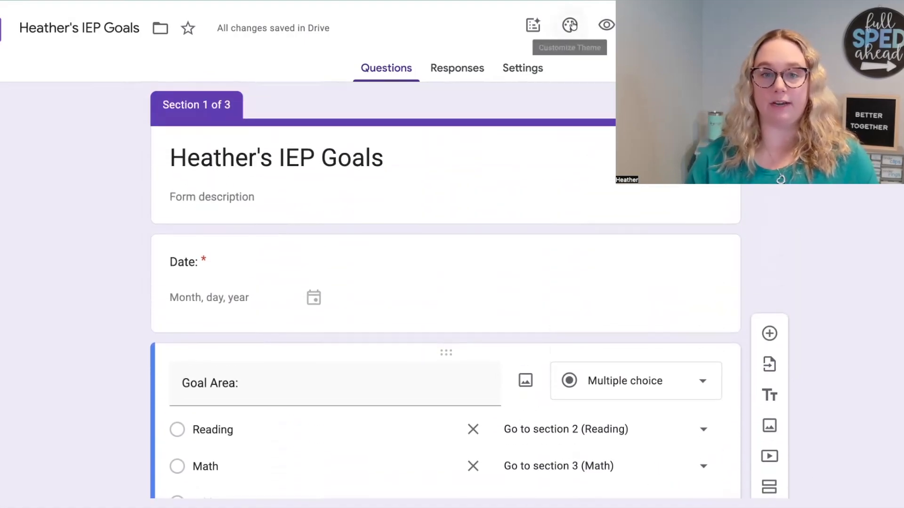
click(568, 25)
click(570, 26)
click(603, 26)
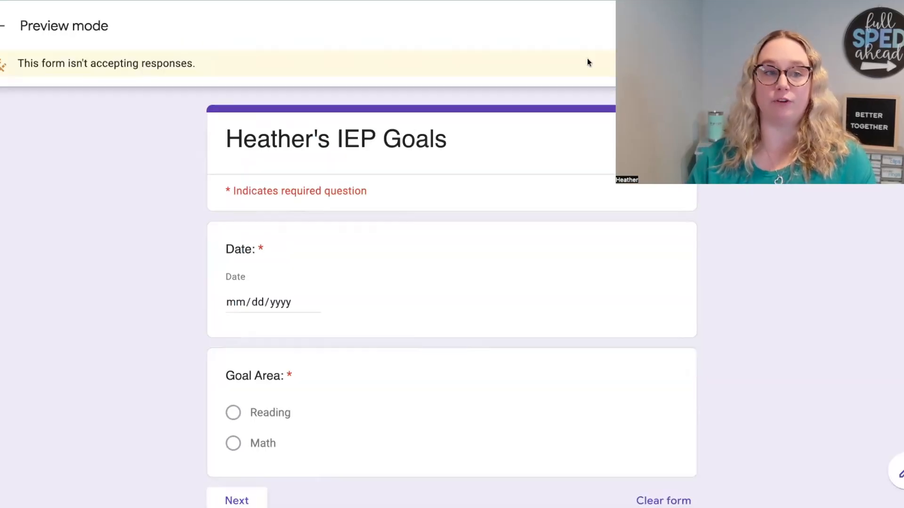
Step: Test the Reading path in the preview with the date 01/20/2026, and return to the first page
scroll(593, 212, down, 3)
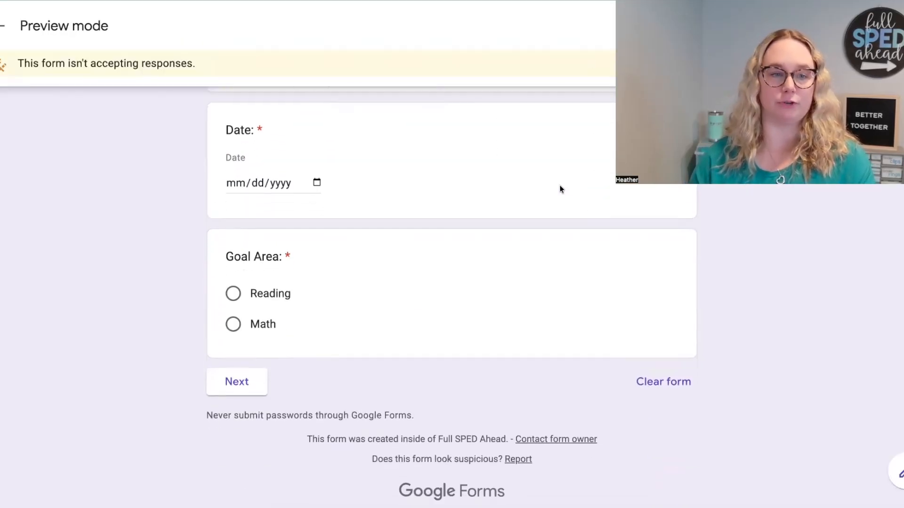
click(230, 184)
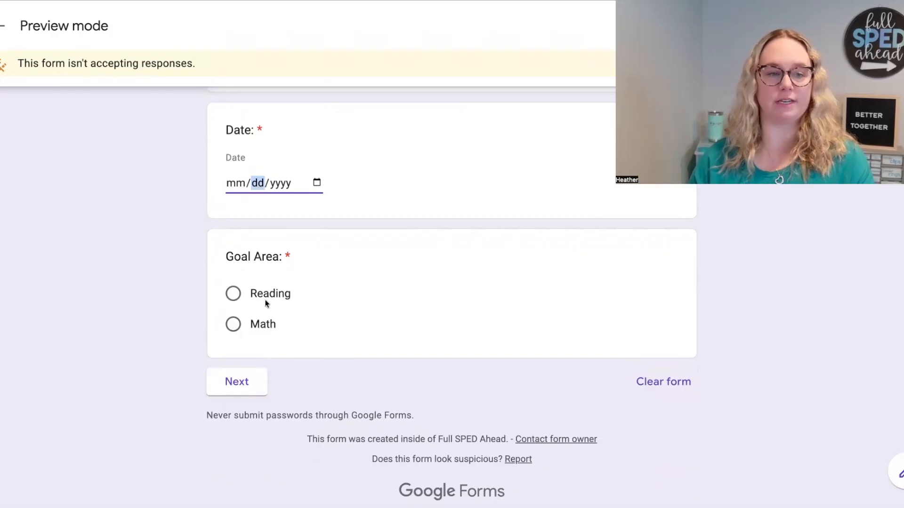
click(266, 304)
click(264, 319)
click(235, 183)
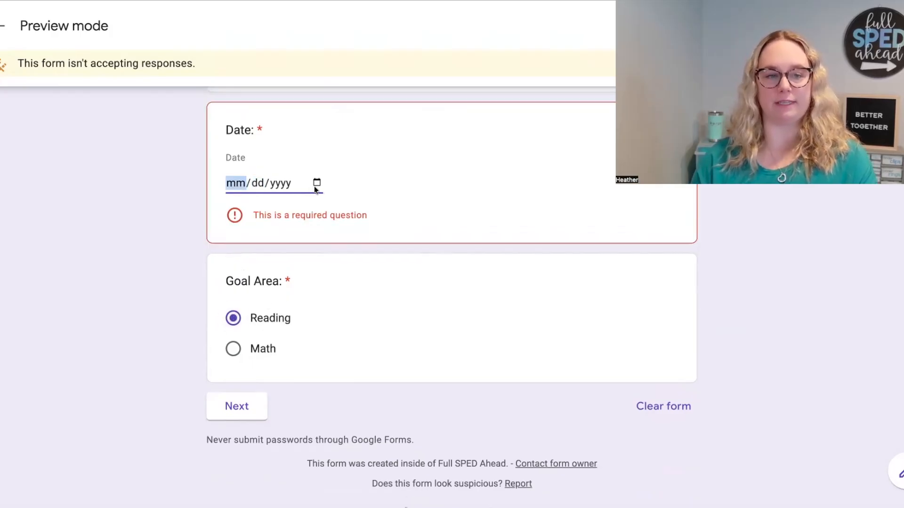
click(316, 182)
click(289, 328)
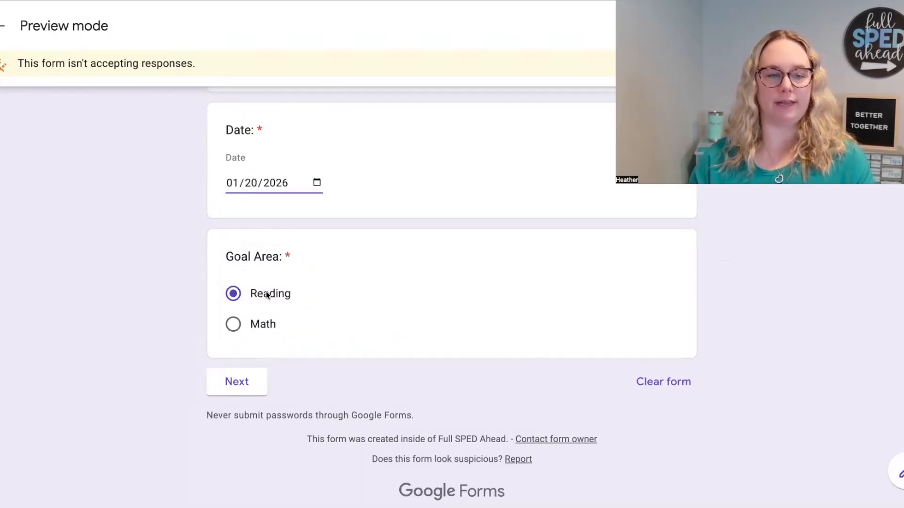
click(240, 384)
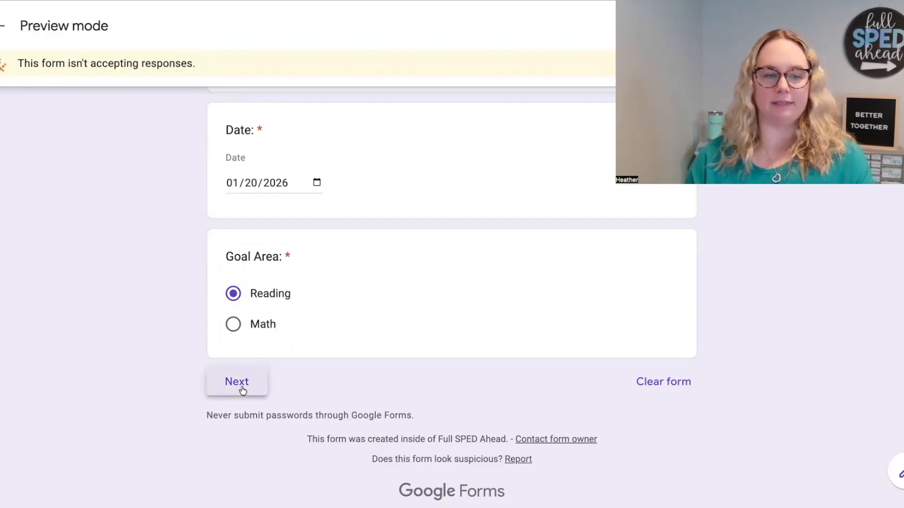
click(238, 473)
Step: Test the Math path in the preview, return to the first page and close the preview without submitting
click(267, 326)
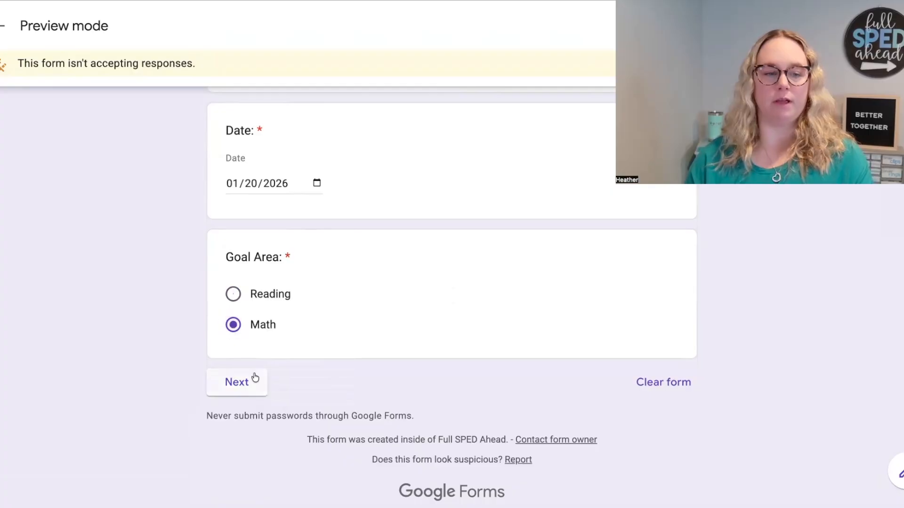
click(250, 380)
scroll(321, 360, down, 2)
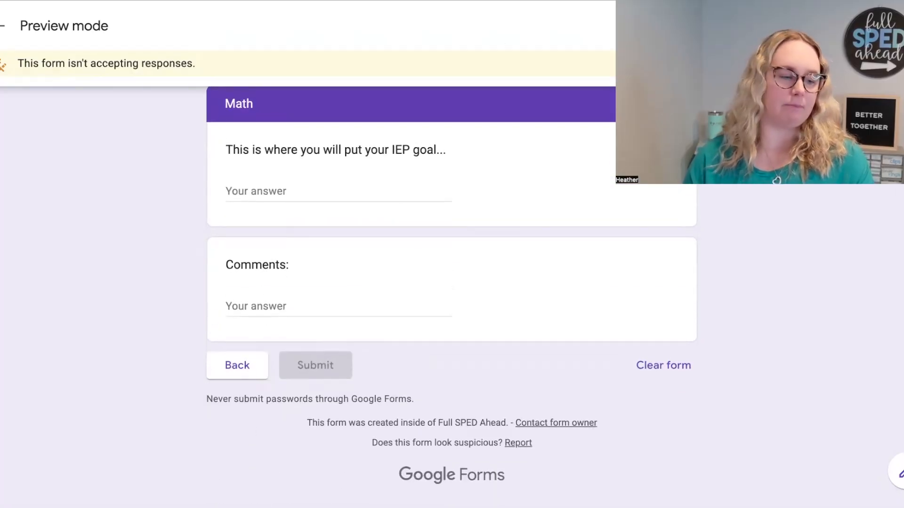
click(218, 374)
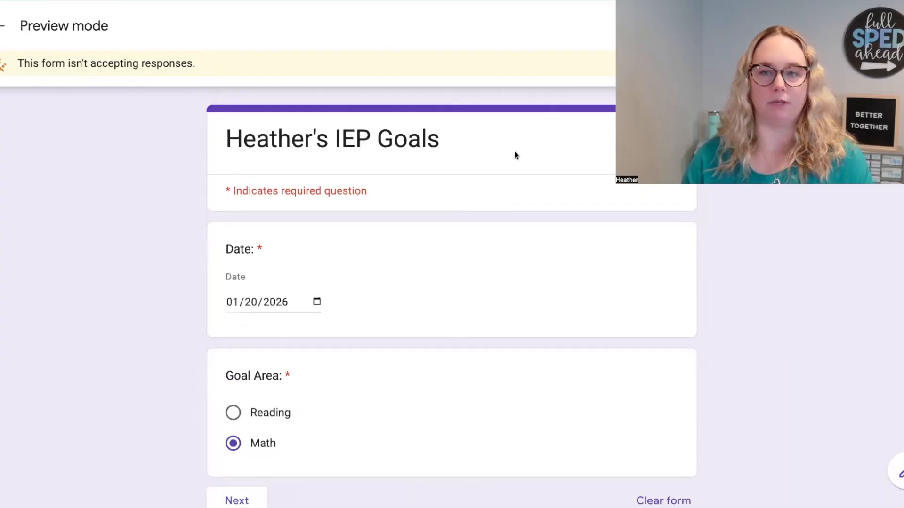
key(super+w)
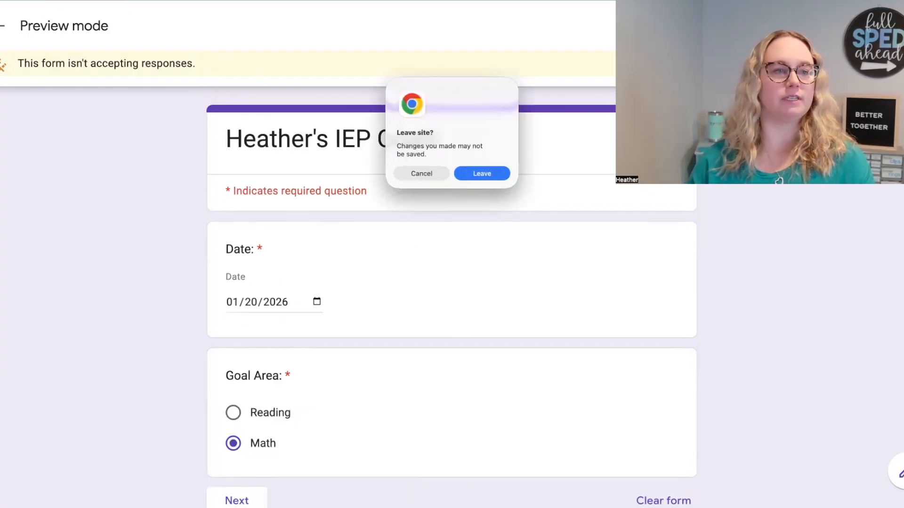
click(481, 173)
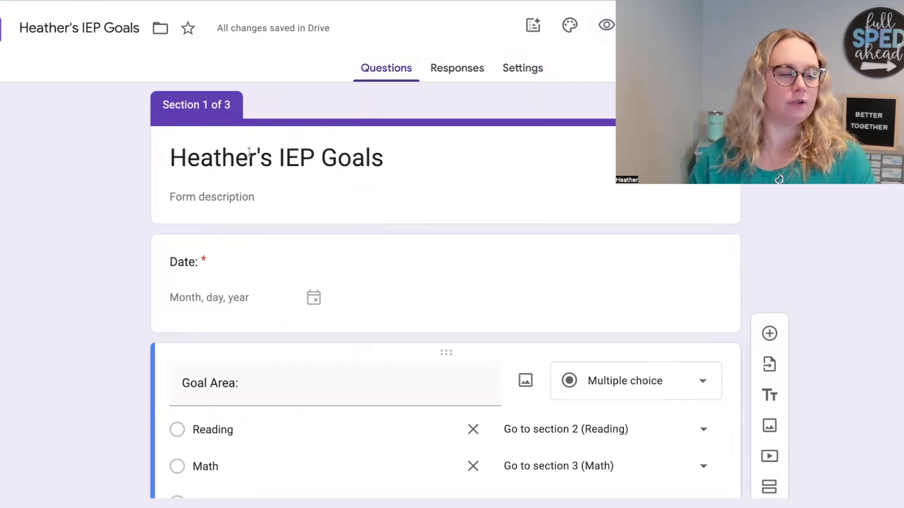
Step: Review the form's sharing and responder access, and publish it for anyone in Full SPED Ahead
scroll(334, 299, down, 2)
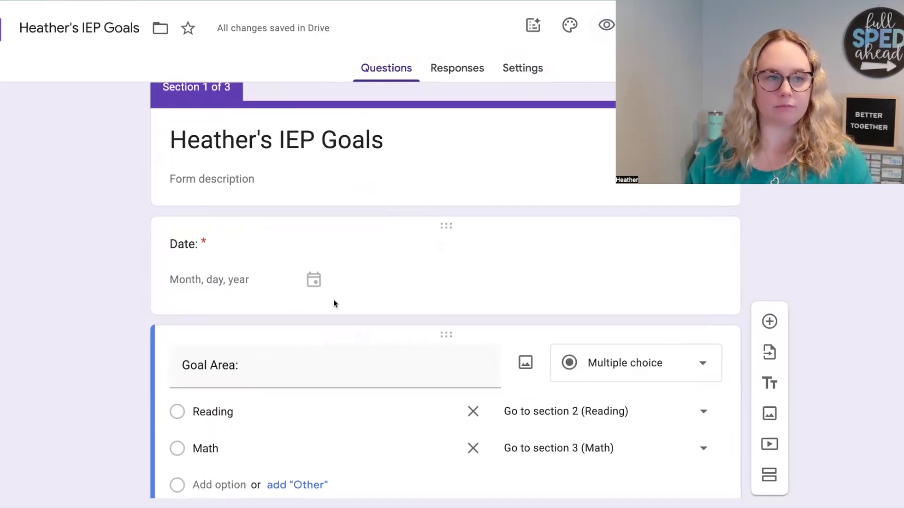
scroll(333, 300, down, 3)
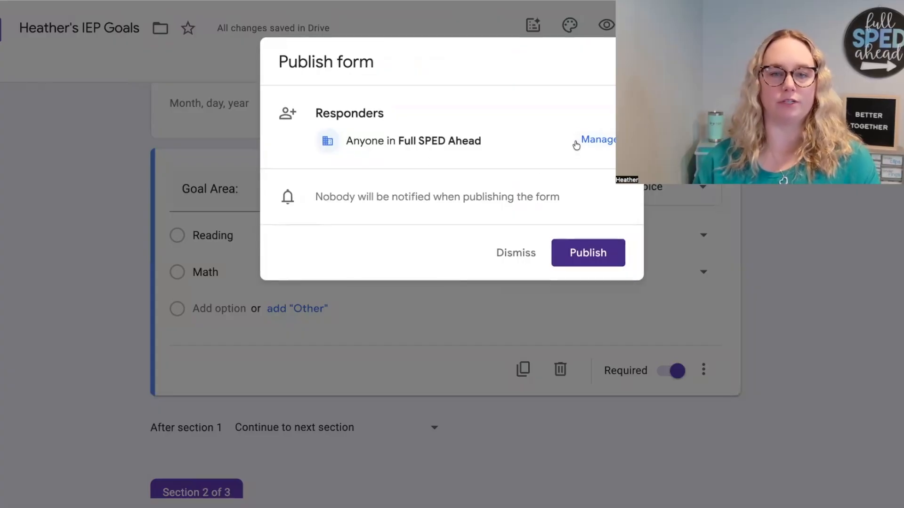
click(584, 141)
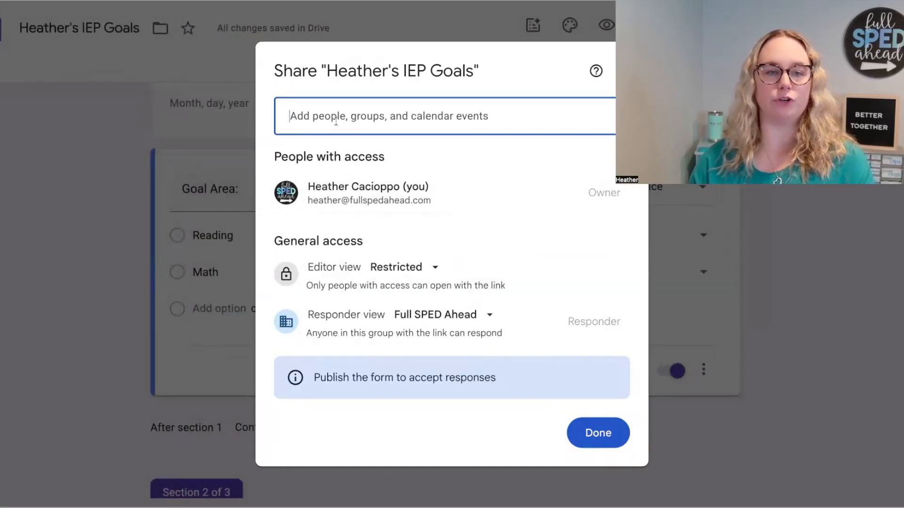
click(394, 132)
click(508, 70)
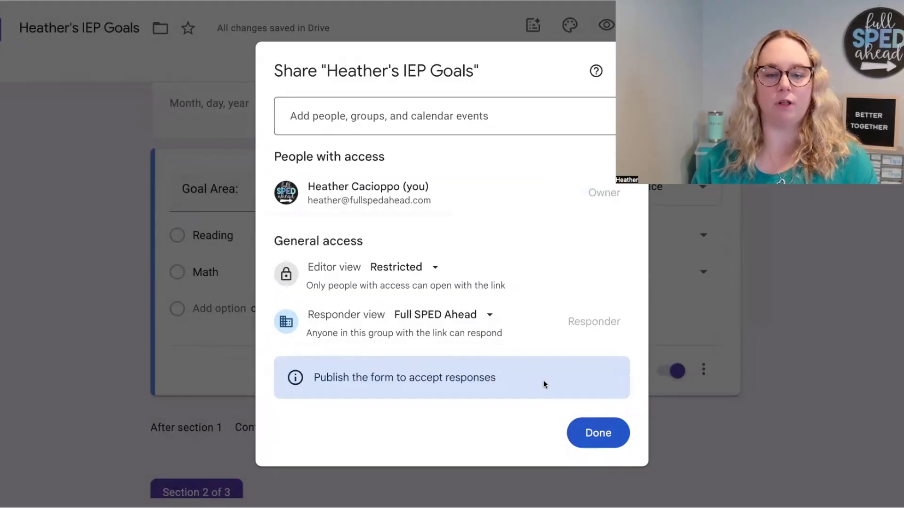
click(586, 429)
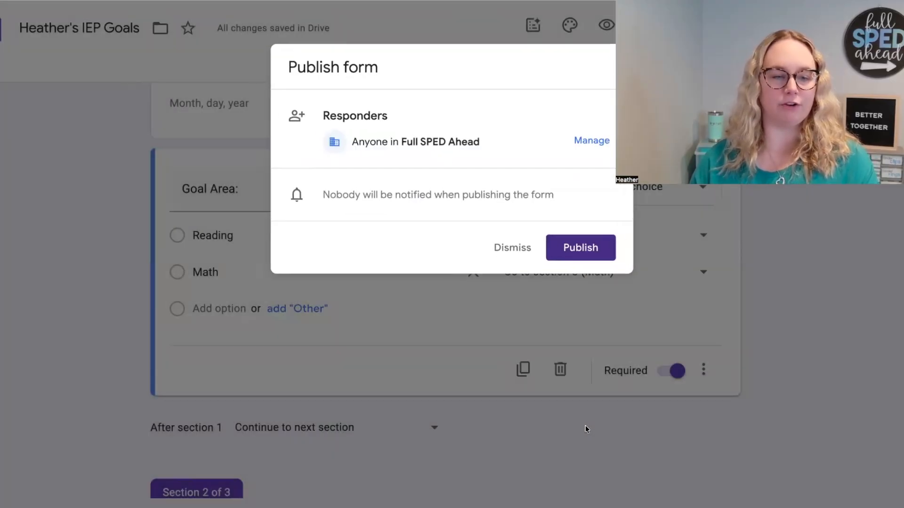
click(571, 256)
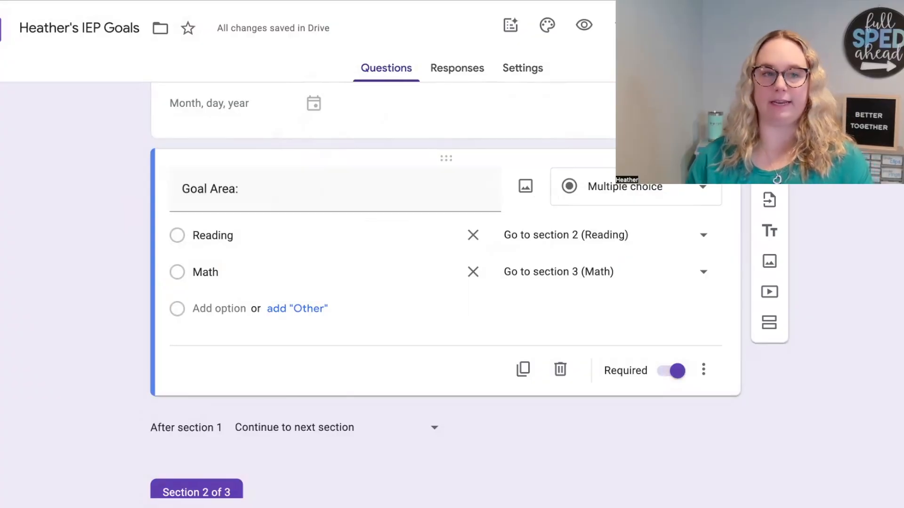
Step: Open the published form from its copied responder link in a new browser tab and look over its first page
key(ctrl+t)
key(ctrl+v)
key(Return)
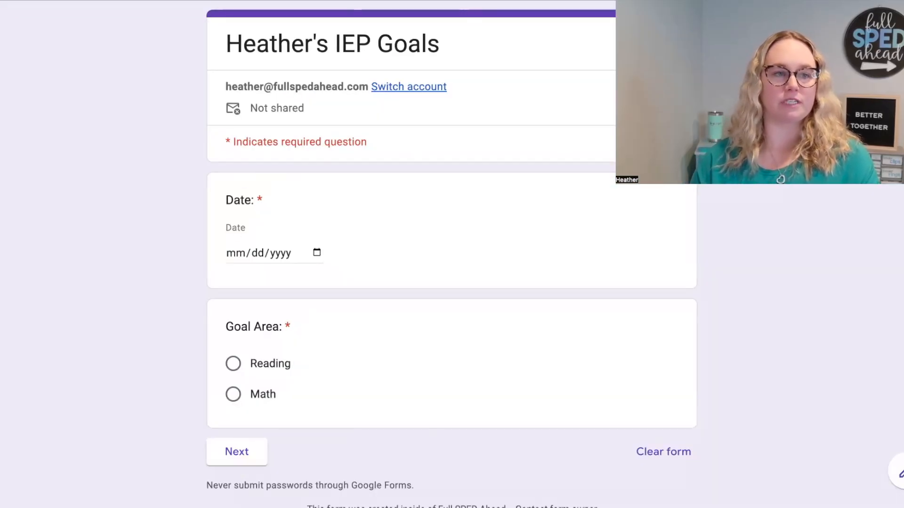
key(ctrl+shift+Tab)
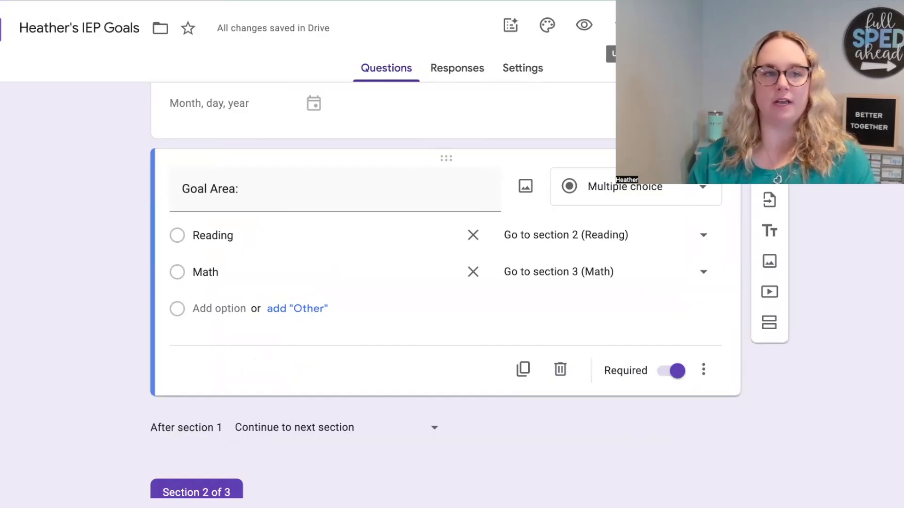
key(ctrl+Tab)
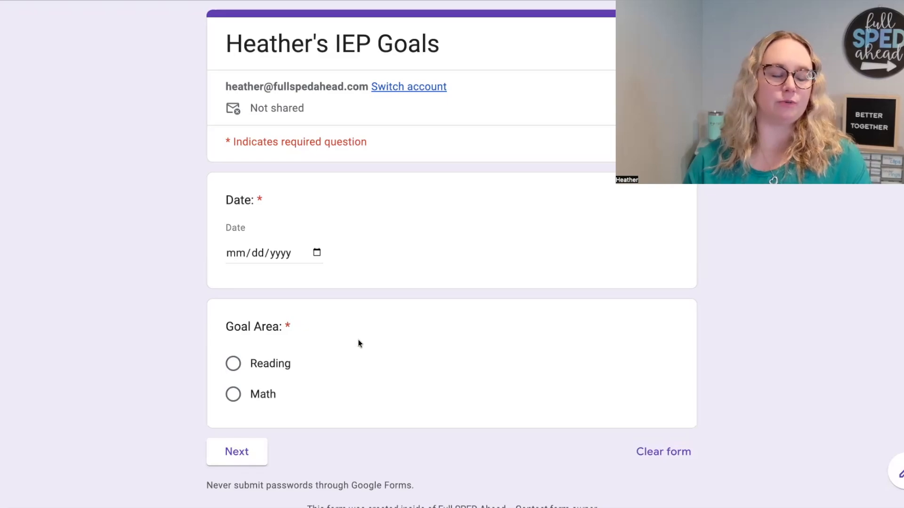
scroll(359, 343, down, 3)
scroll(359, 343, up, 3)
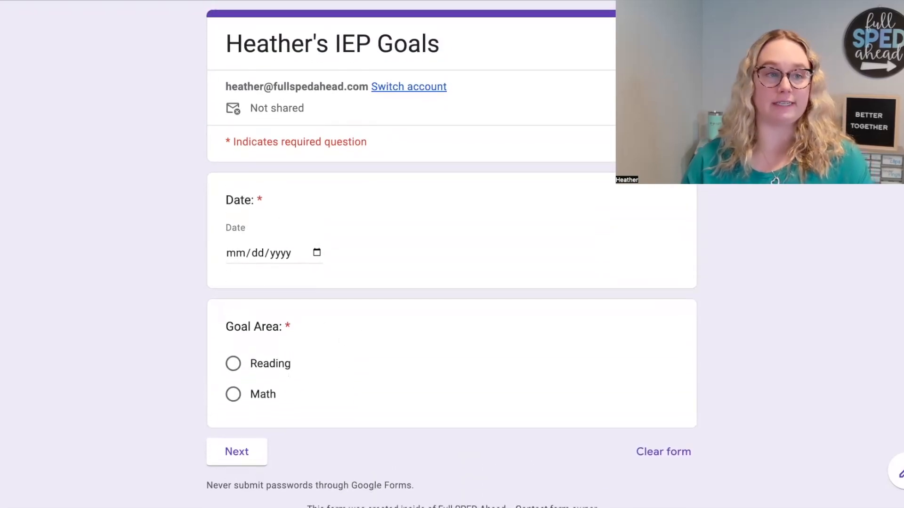
Step: Return to the form editor and review the title, date and goal area questions in section 1
click(61, 0)
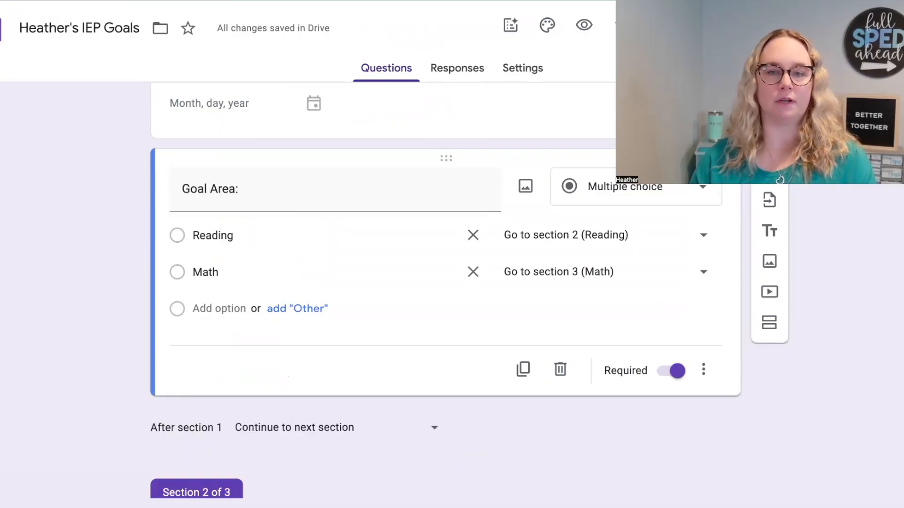
scroll(574, 126, up, 4)
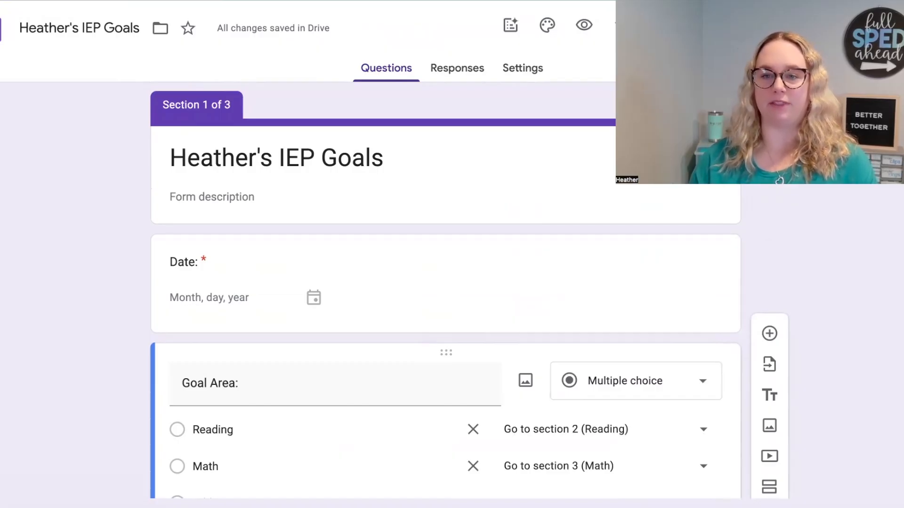
scroll(592, 121, down, 15)
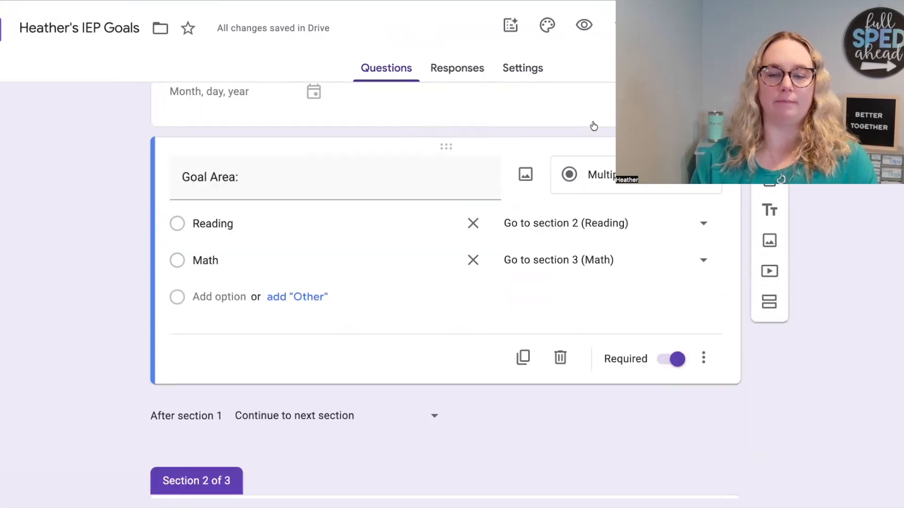